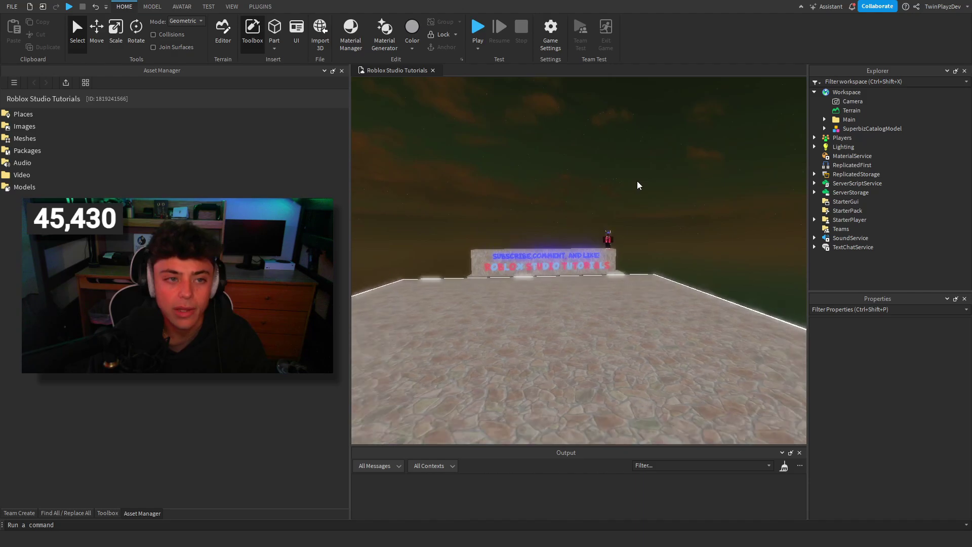
Show the installed plugins and bring up the AutoScale Lite tools
{"action": "key", "text": "w"}
{"action": "right_click_drag", "start_coordinate": [636, 181], "coordinate": [534, 181]}
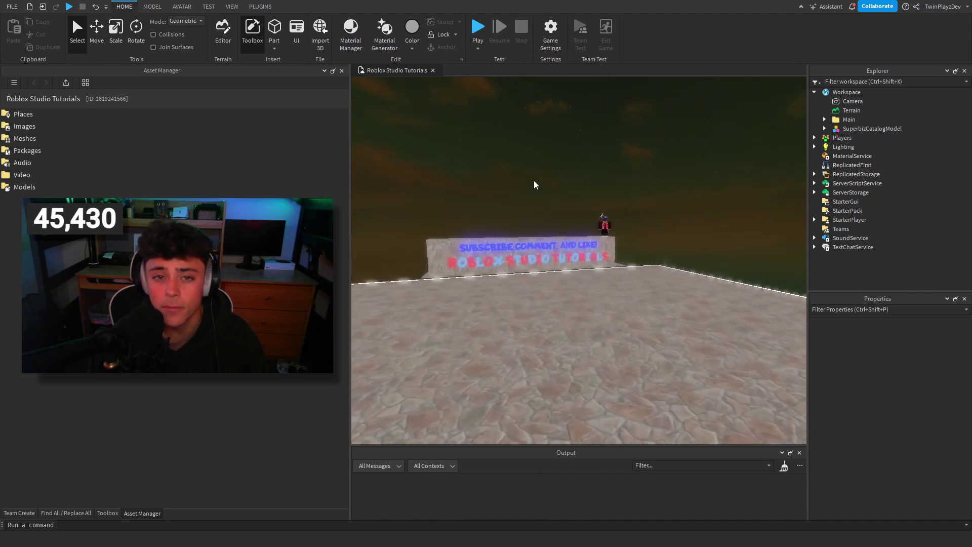
{"action": "left_click", "coordinate": [260, 7]}
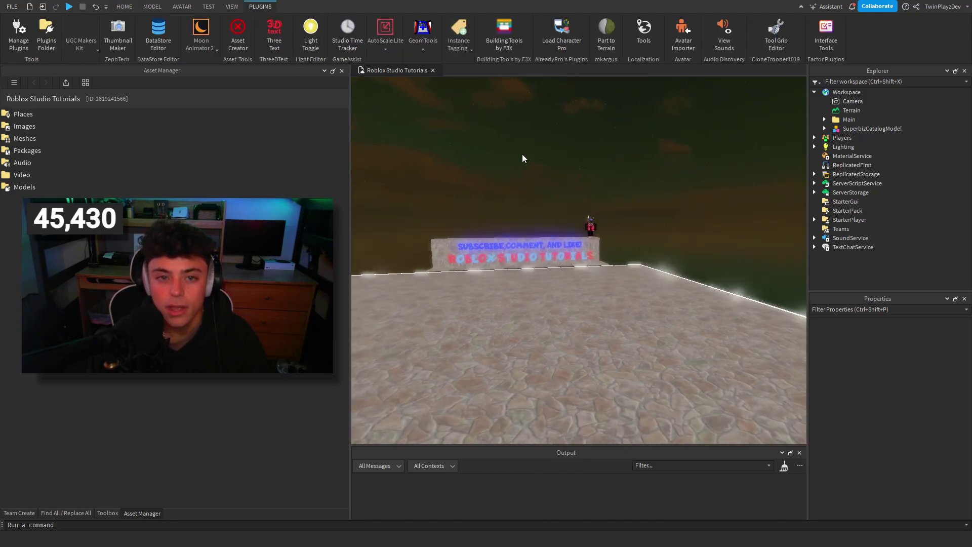
{"action": "left_click", "coordinate": [384, 31]}
{"action": "left_click", "coordinate": [383, 42]}
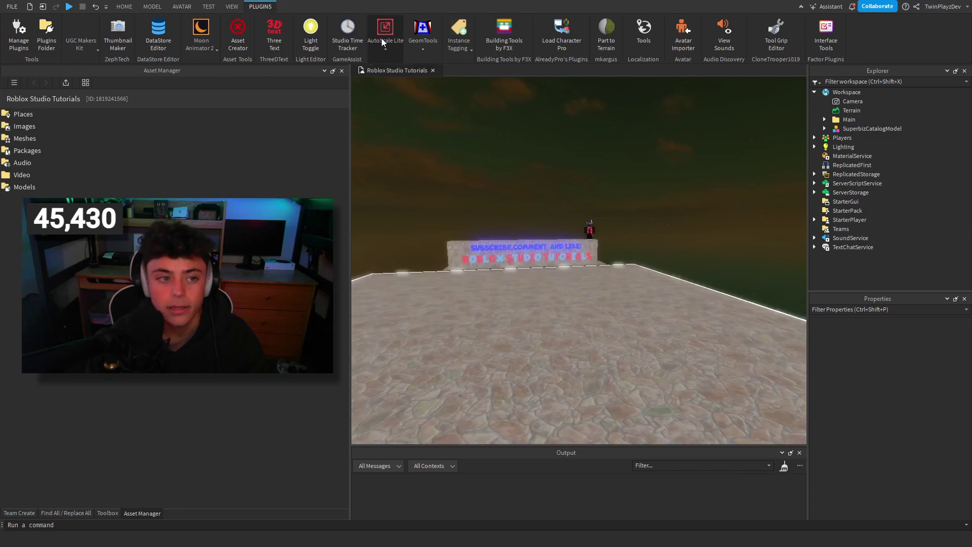
Search the marketplace's plugins category for "auto"
{"action": "left_click", "coordinate": [107, 513]}
{"action": "left_click", "coordinate": [45, 105]}
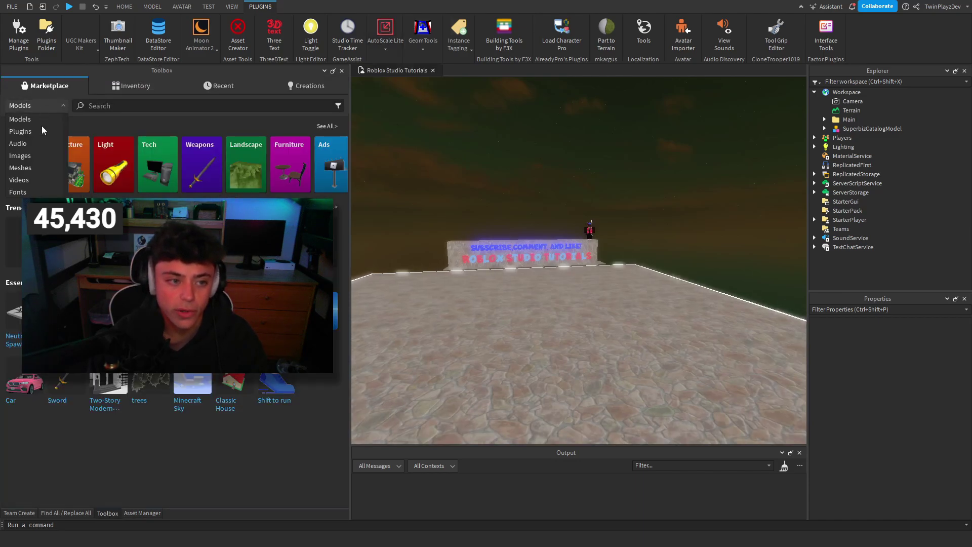
{"action": "left_click", "coordinate": [20, 131]}
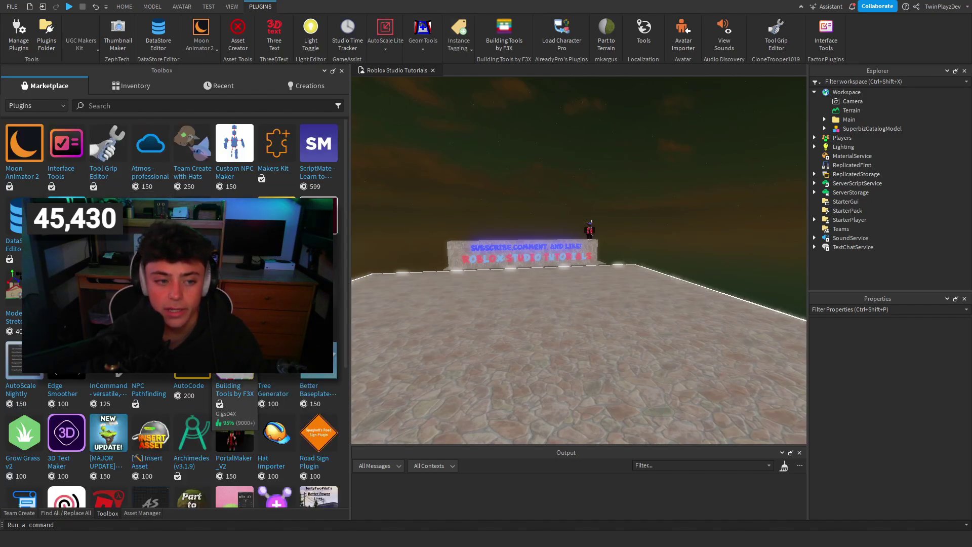
{"action": "left_click", "coordinate": [185, 106]}
{"action": "type", "text": "auto"}
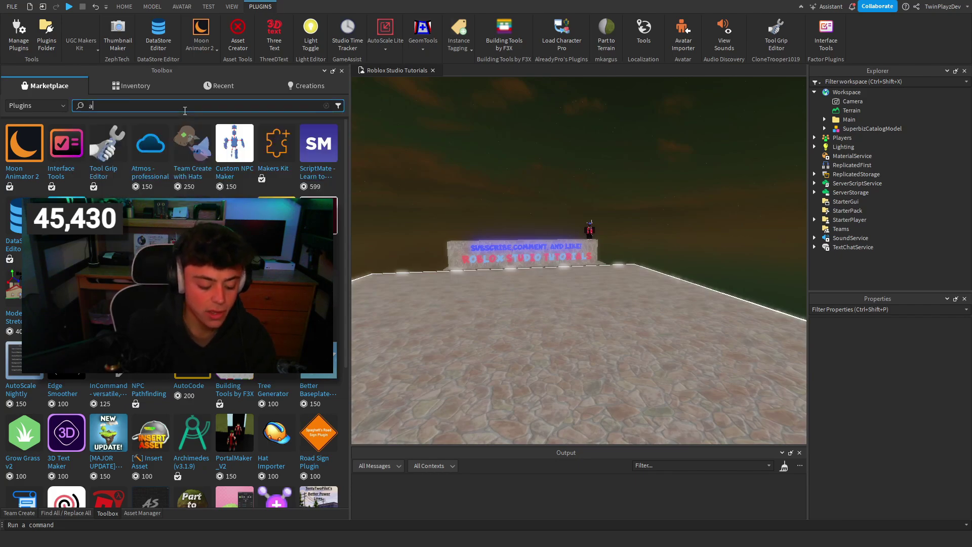
{"action": "key", "text": "Return"}
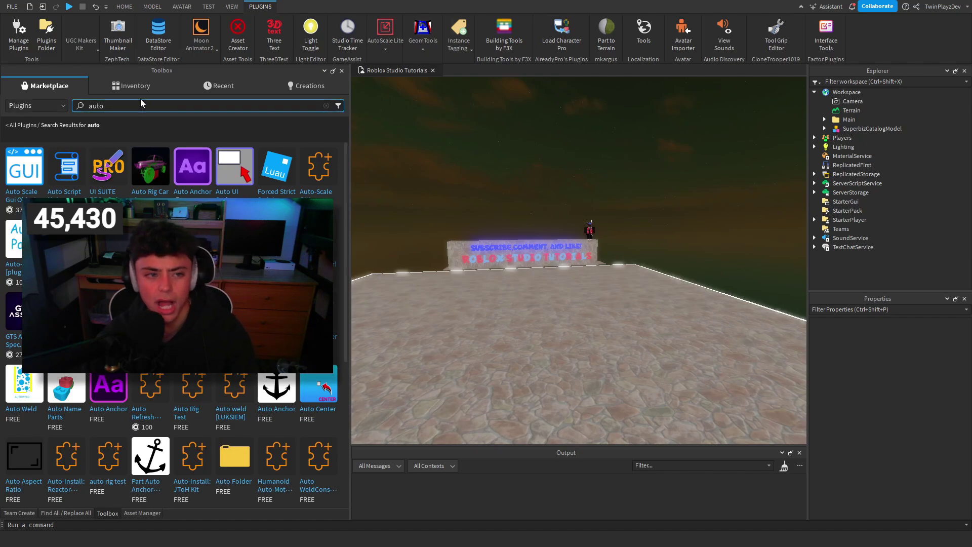
Search the marketplace plugins for "ui" instead, and return to the Asset Manager
{"action": "key", "text": "BackSpace"}
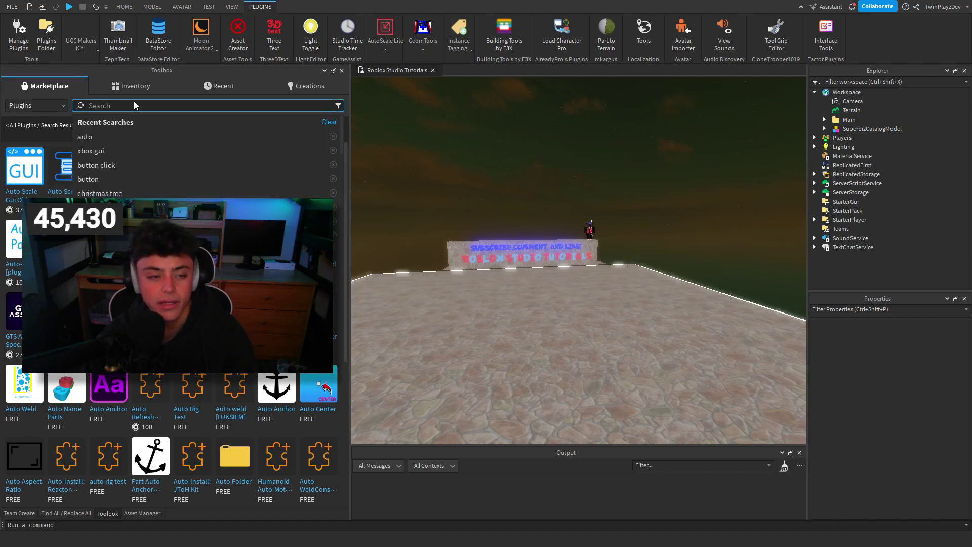
{"action": "type", "text": "ui"}
{"action": "key", "text": "Return"}
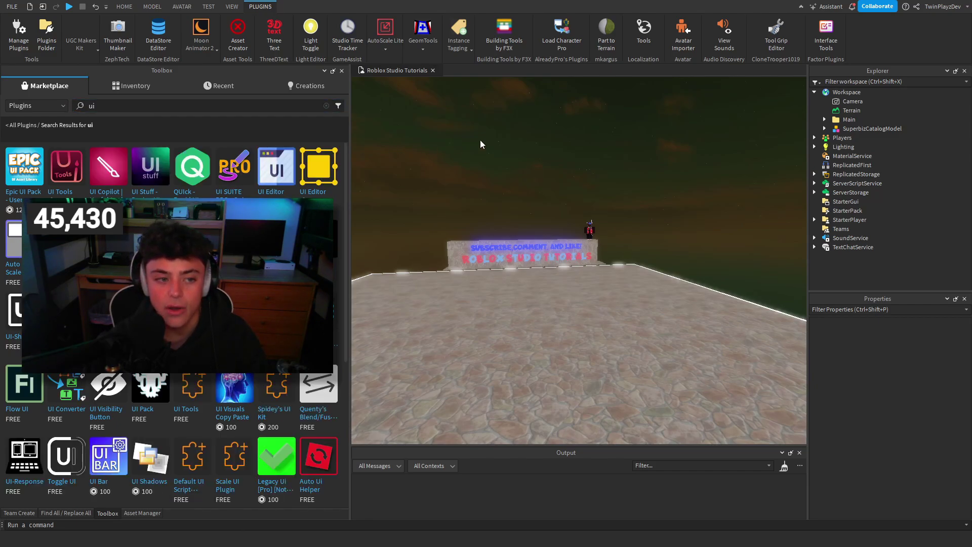
{"action": "key", "text": "s"}
{"action": "key", "text": "w"}
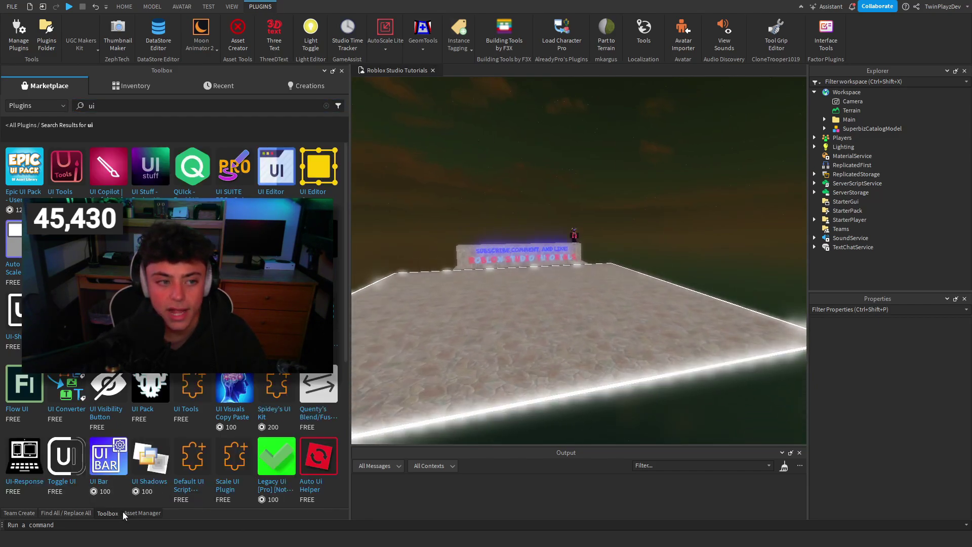
{"action": "left_click", "coordinate": [125, 513]}
{"action": "key", "text": "w"}
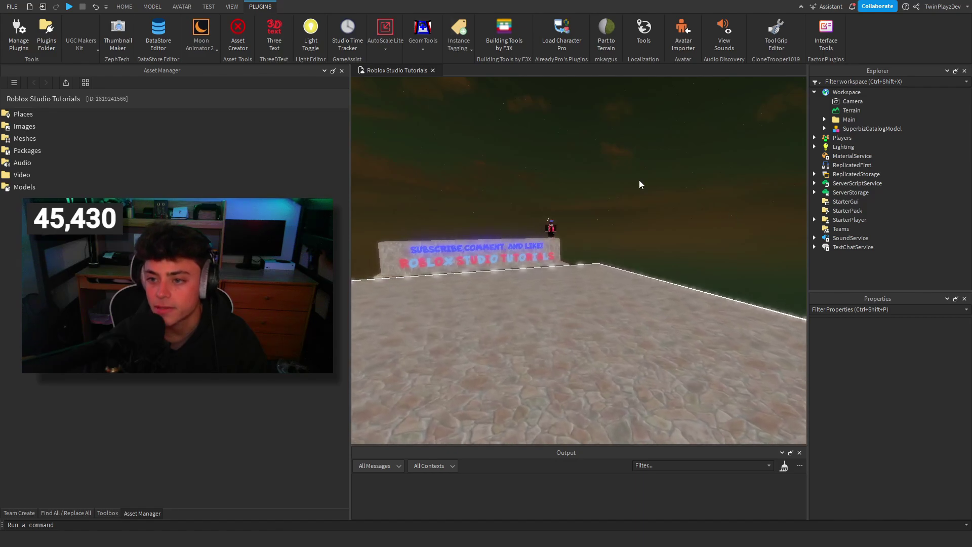
{"action": "key", "text": "s"}
{"action": "right_click_drag", "start_coordinate": [629, 177], "coordinate": [624, 171]}
{"action": "key", "text": "w"}
{"action": "key", "text": "s"}
{"action": "key", "text": "w"}
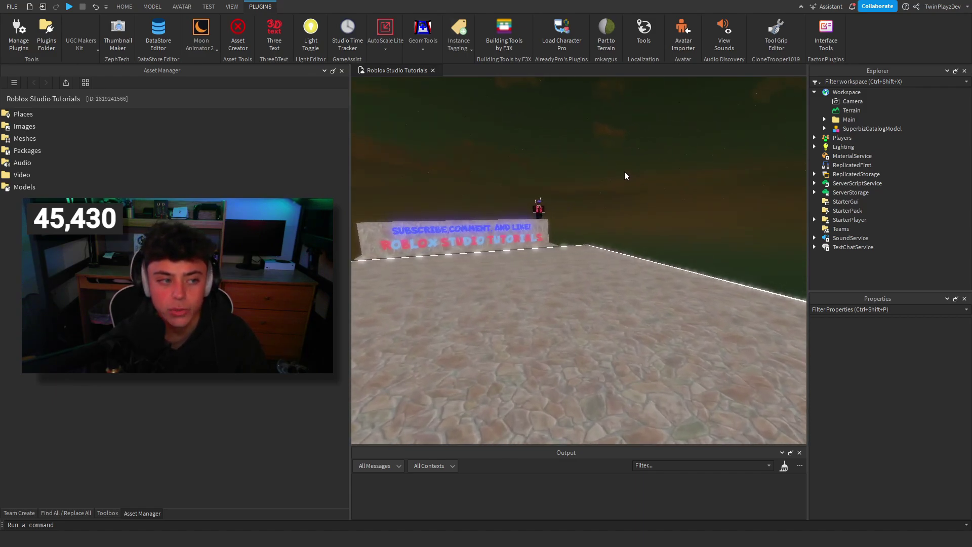
{"action": "key", "text": "a"}
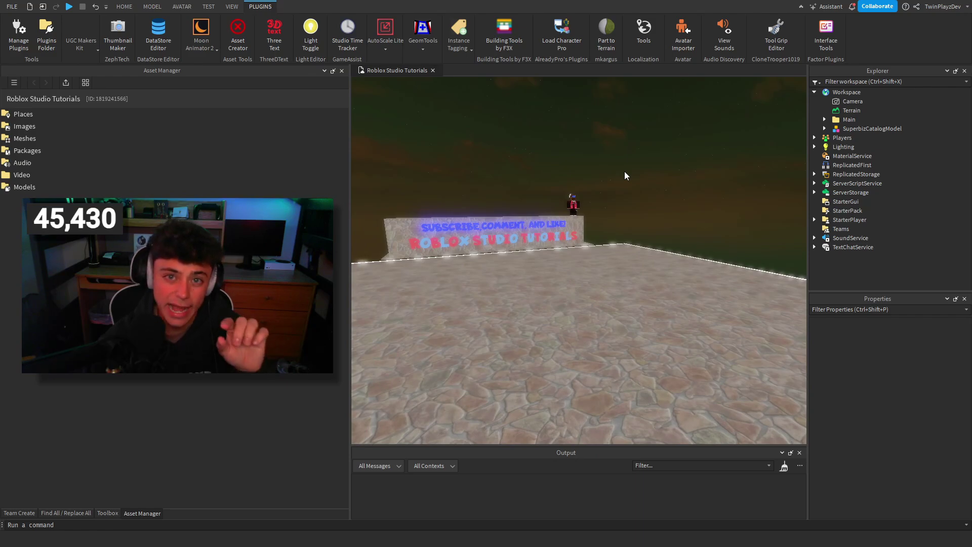
{"action": "key", "text": "s"}
{"action": "right_click_drag", "start_coordinate": [631, 192], "coordinate": [631, 196]}
{"action": "key", "text": "w"}
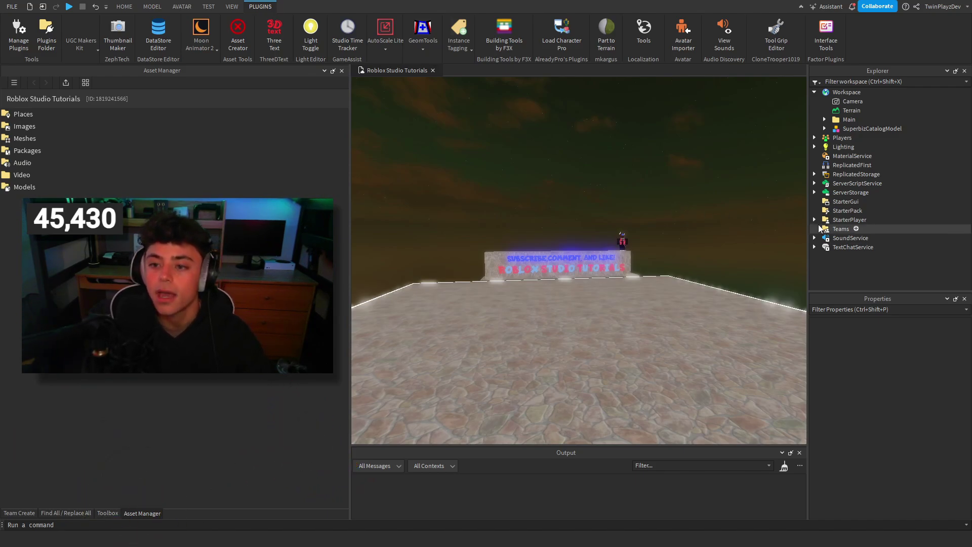
Insert a ScreenGui into StarterGui and add a Frame inside it
{"action": "left_click", "coordinate": [866, 201]}
{"action": "left_click", "coordinate": [849, 226]}
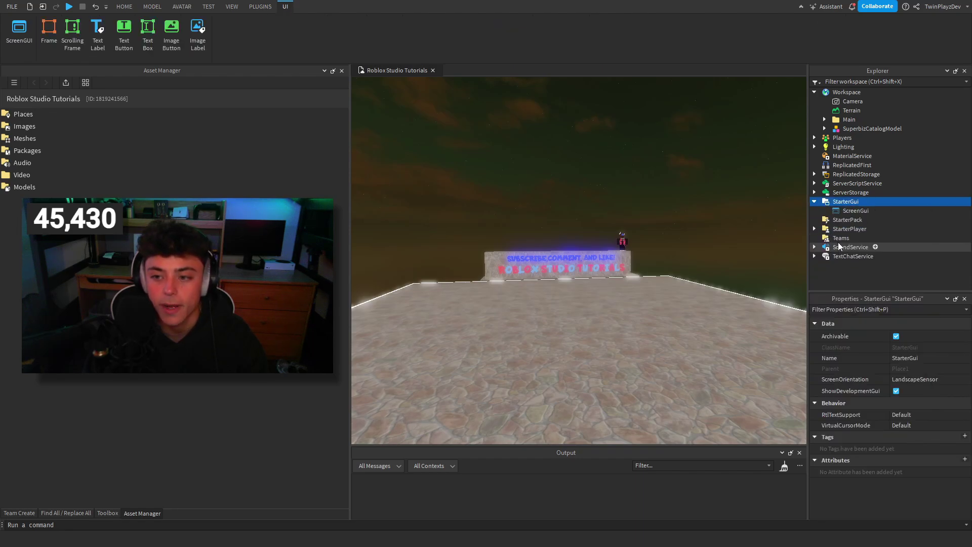
{"action": "left_click", "coordinate": [876, 210]}
{"action": "type", "text": "frame"}
{"action": "left_click", "coordinate": [831, 247]}
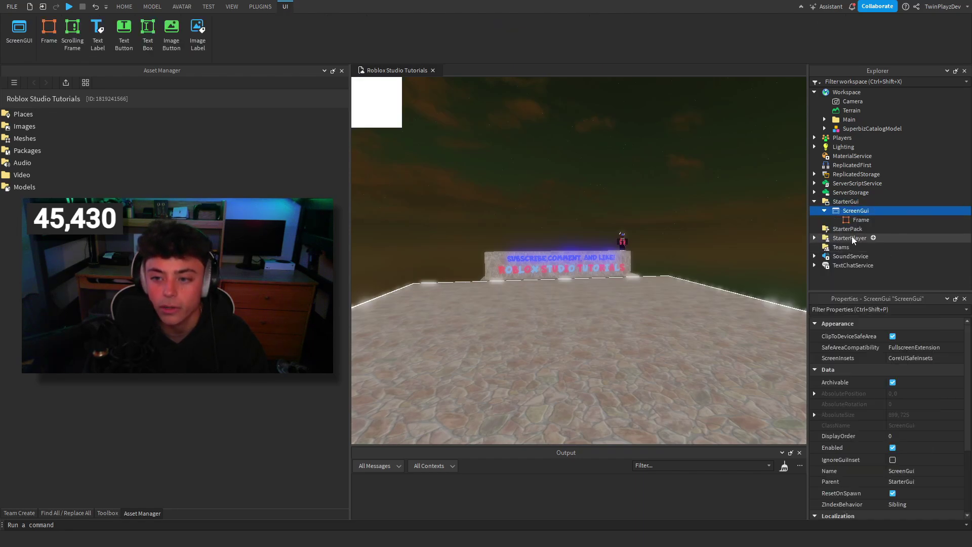
Enlarge the Frame to fill the viewport and set its Size to {1, 0},{1, 0}
{"action": "left_click_drag", "start_coordinate": [402, 127], "coordinate": [809, 444]}
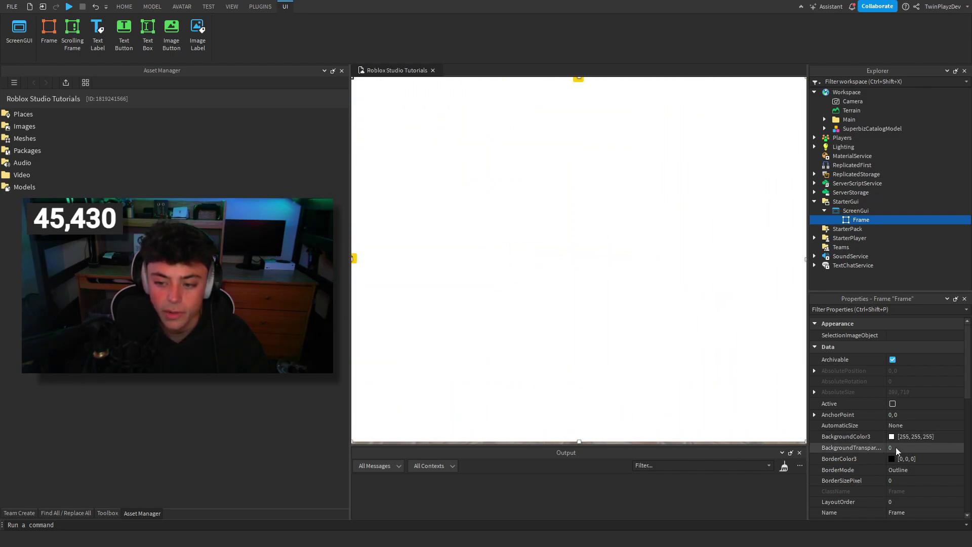
{"action": "scroll", "coordinate": [891, 448], "scroll_direction": "down", "scroll_amount": 5}
{"action": "left_click", "coordinate": [911, 421]}
{"action": "type", "text": "1,0,"}
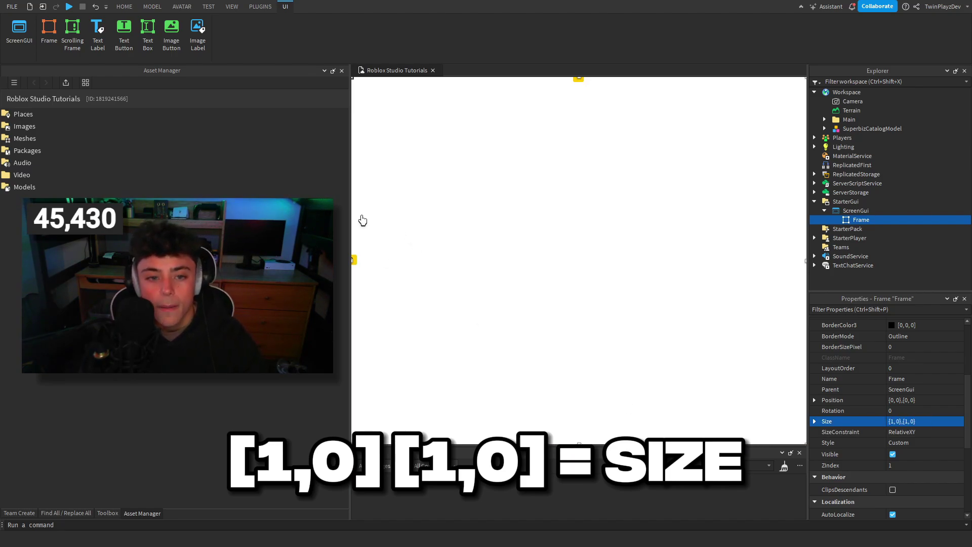
Widen the viewport and set the Frame's BackgroundTransparency to 1
{"action": "left_click_drag", "start_coordinate": [352, 202], "coordinate": [252, 202]}
{"action": "scroll", "coordinate": [860, 412], "scroll_direction": "up", "scroll_amount": 5}
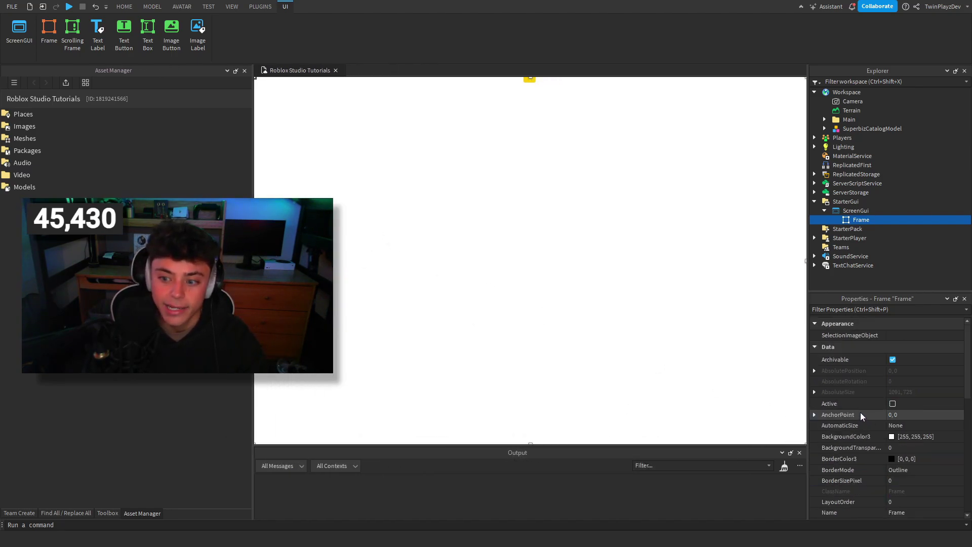
{"action": "type", "text": "1"}
{"action": "key", "text": "Return"}
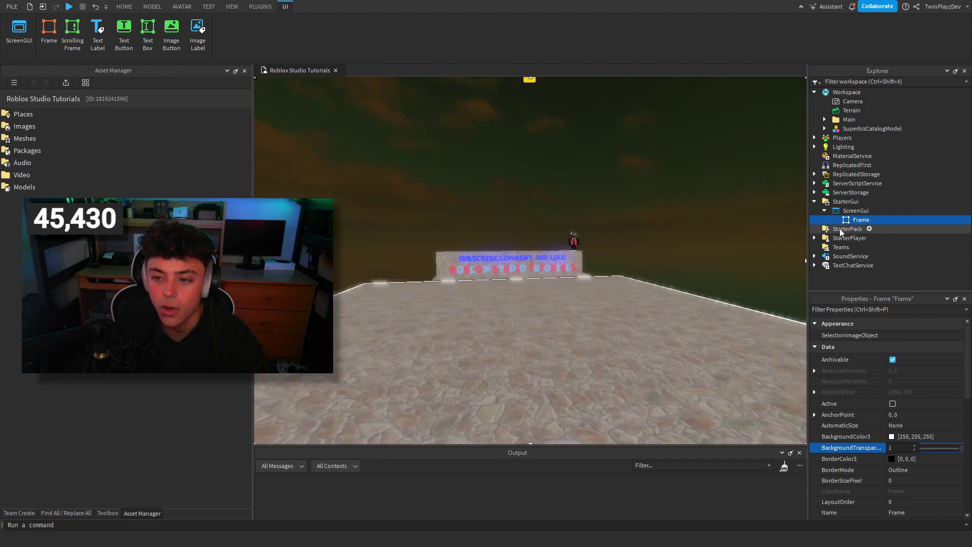
{"action": "left_click", "coordinate": [613, 207]}
{"action": "key", "text": "w"}
{"action": "right_click_drag", "start_coordinate": [612, 207], "coordinate": [624, 178]}
{"action": "key", "text": "s"}
{"action": "left_click", "coordinate": [842, 222]}
{"action": "key", "text": "s"}
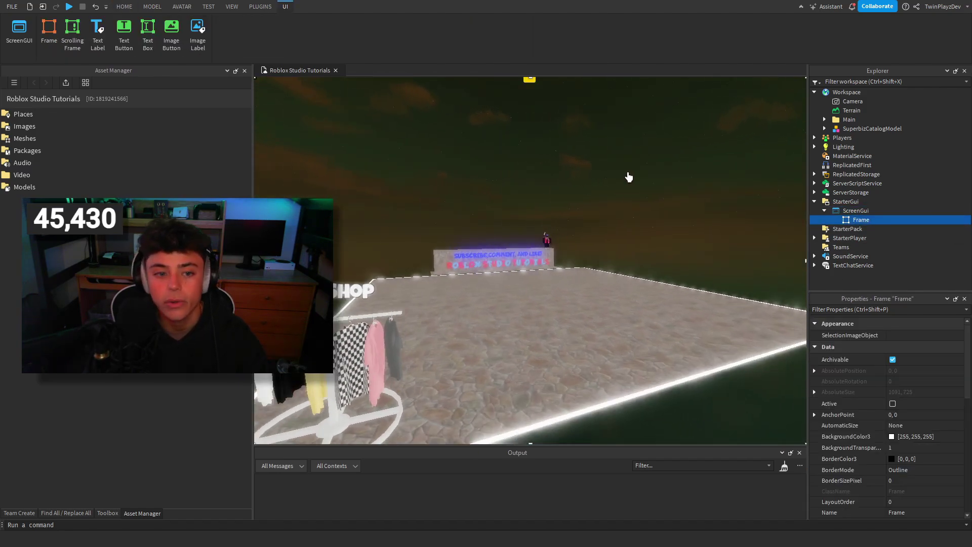
{"action": "key", "text": "w"}
{"action": "key", "text": "s"}
{"action": "key", "text": "s"}
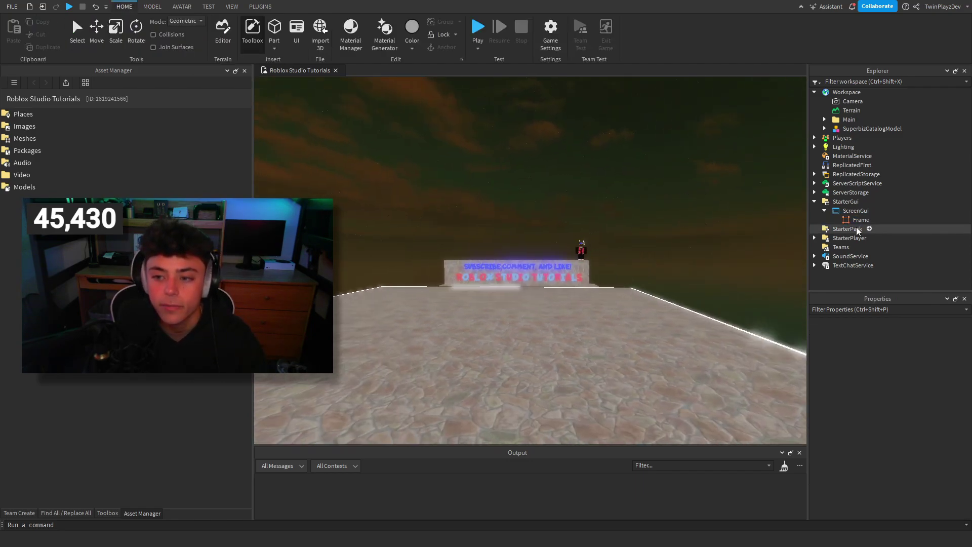
Add a TextButton inside the Frame and place it mid-screen, about 445 px from the left edge and 337 px from the top edge
{"action": "left_click", "coordinate": [861, 220]}
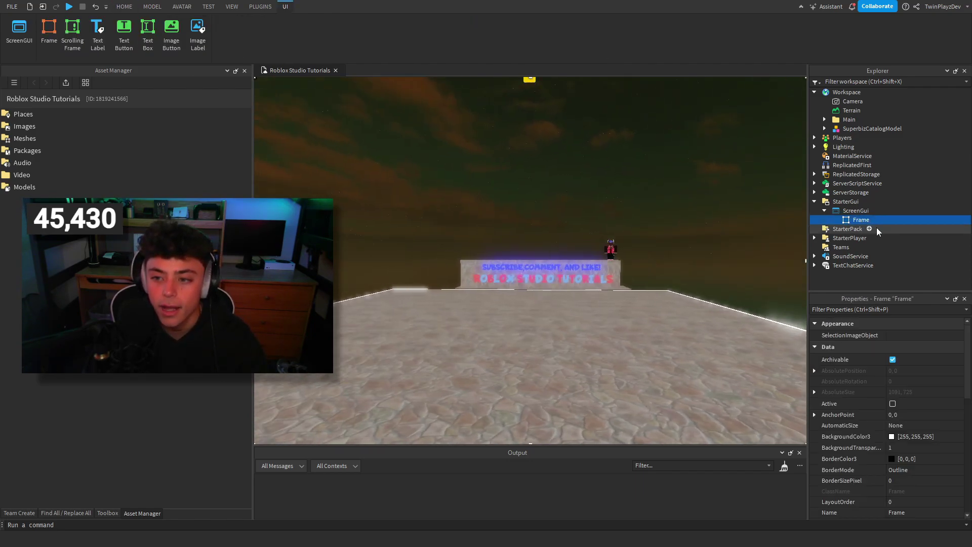
{"action": "left_click", "coordinate": [878, 220]}
{"action": "left_click", "coordinate": [840, 271]}
{"action": "left_click_drag", "start_coordinate": [331, 94], "coordinate": [557, 264]}
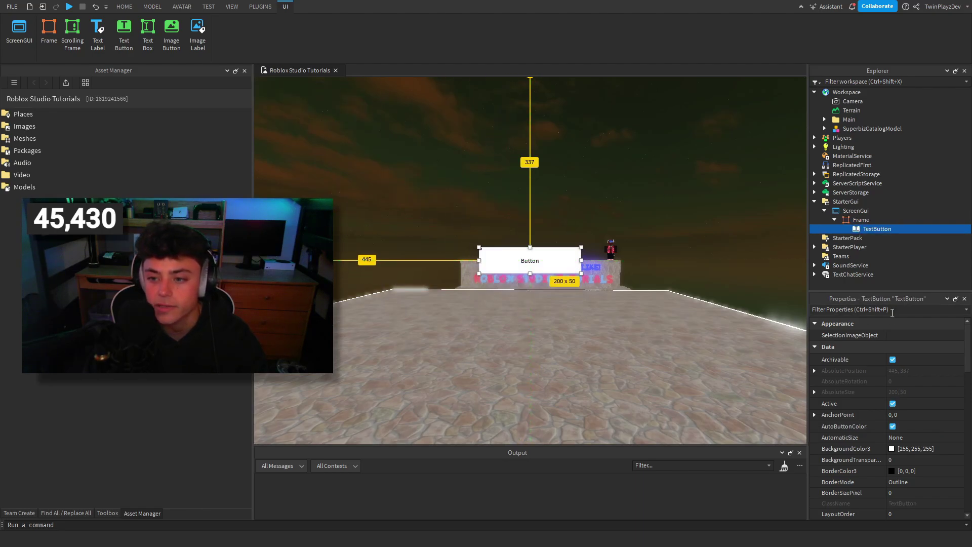
Add a UICorner to the TextButton to round its corners
{"action": "left_click", "coordinate": [898, 229]}
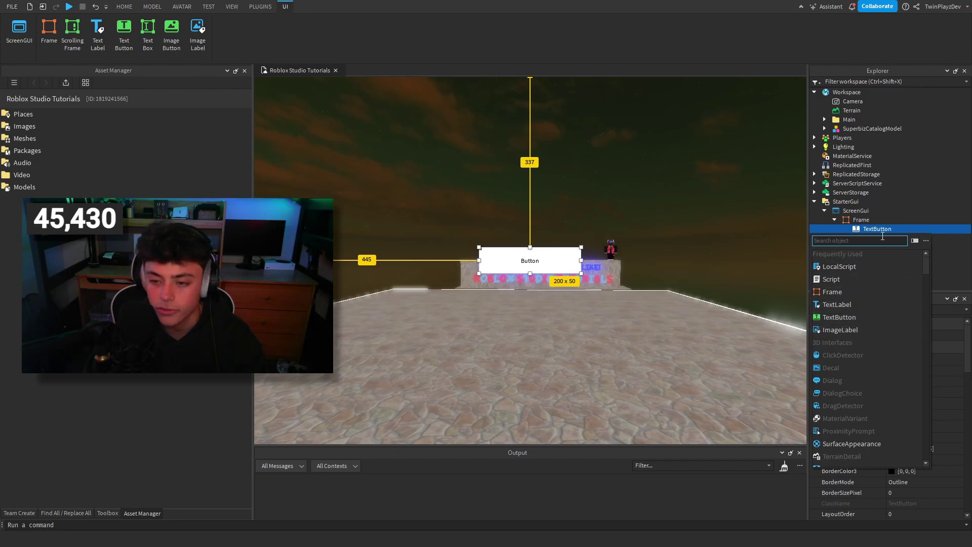
{"action": "type", "text": "ui"}
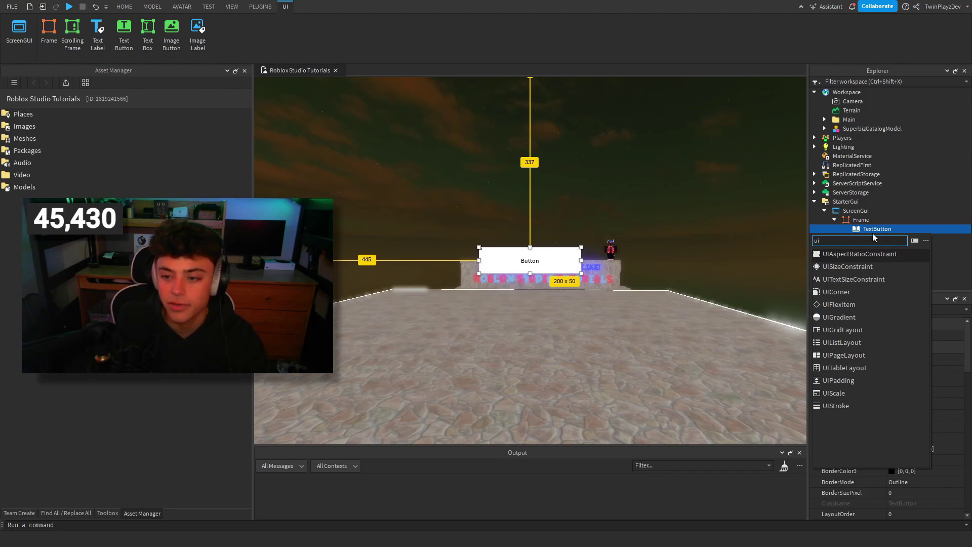
{"action": "left_click", "coordinate": [835, 290]}
{"action": "left_click", "coordinate": [679, 204]}
{"action": "right_click_drag", "start_coordinate": [679, 204], "coordinate": [679, 204]}
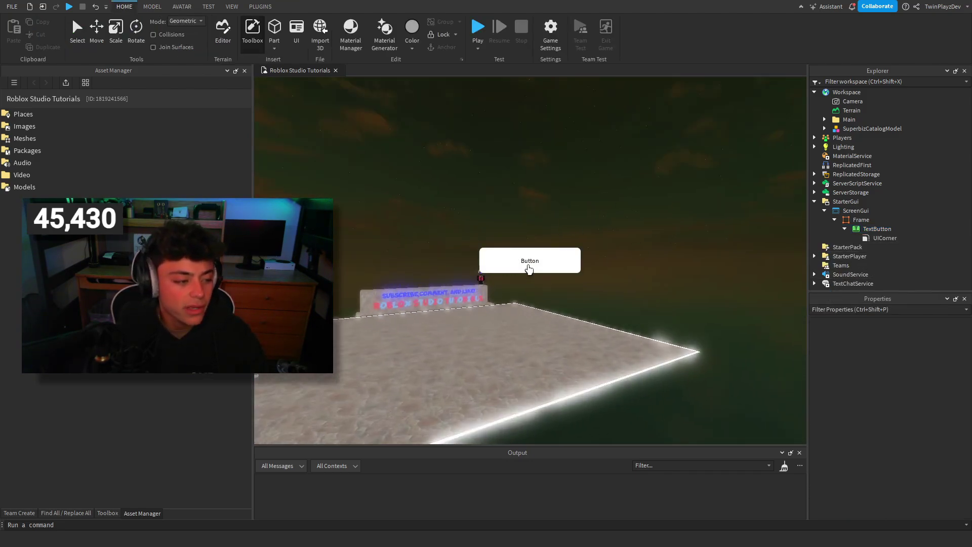
Narrow and shorten the viewport to check how the button's size and position respond to different screen sizes
{"action": "scroll", "coordinate": [608, 213], "scroll_direction": "up", "scroll_amount": 3}
{"action": "left_click_drag", "start_coordinate": [252, 149], "coordinate": [351, 208]}
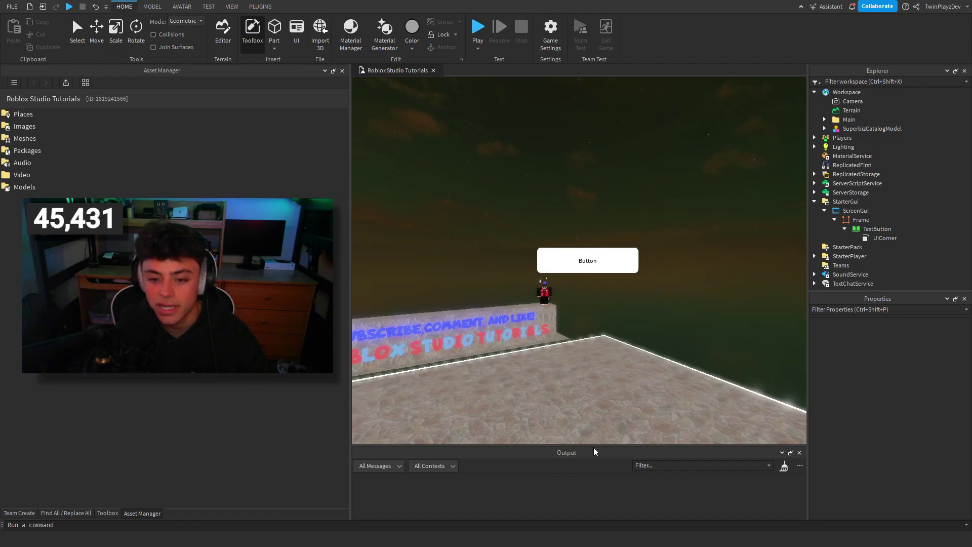
{"action": "left_click_drag", "start_coordinate": [594, 446], "coordinate": [631, 388]}
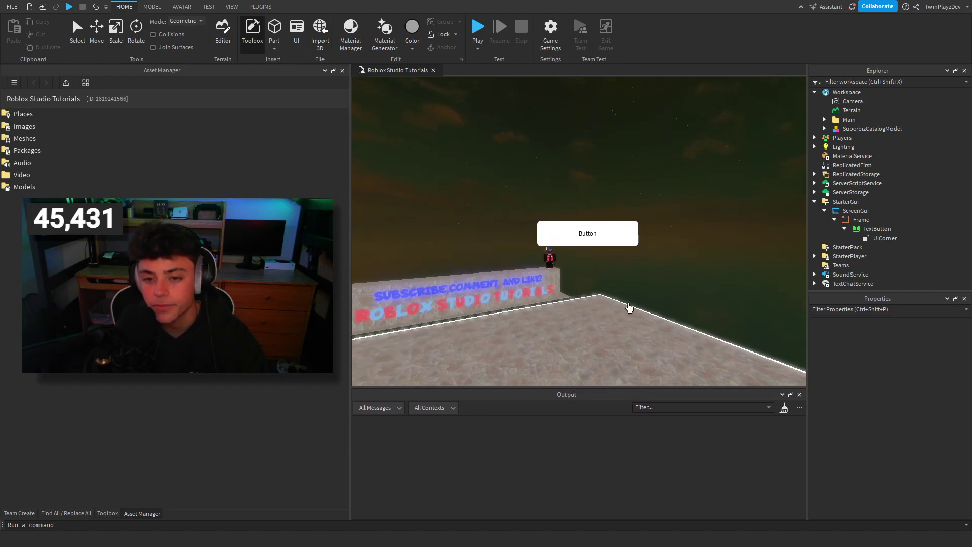
{"action": "scroll", "coordinate": [638, 150], "scroll_direction": "down", "scroll_amount": 4}
{"action": "right_click_drag", "start_coordinate": [638, 149], "coordinate": [599, 354]}
{"action": "scroll", "coordinate": [598, 354], "scroll_direction": "up", "scroll_amount": 3}
{"action": "mouse_move", "coordinate": [599, 388]}
{"action": "left_mouse_down"}
{"action": "mouse_move", "coordinate": [596, 419]}
{"action": "mouse_move", "coordinate": [600, 398]}
{"action": "left_mouse_up"}
Review the AutoScale Lite options for adding constraints, converting units and scaling text
{"action": "left_click", "coordinate": [260, 6]}
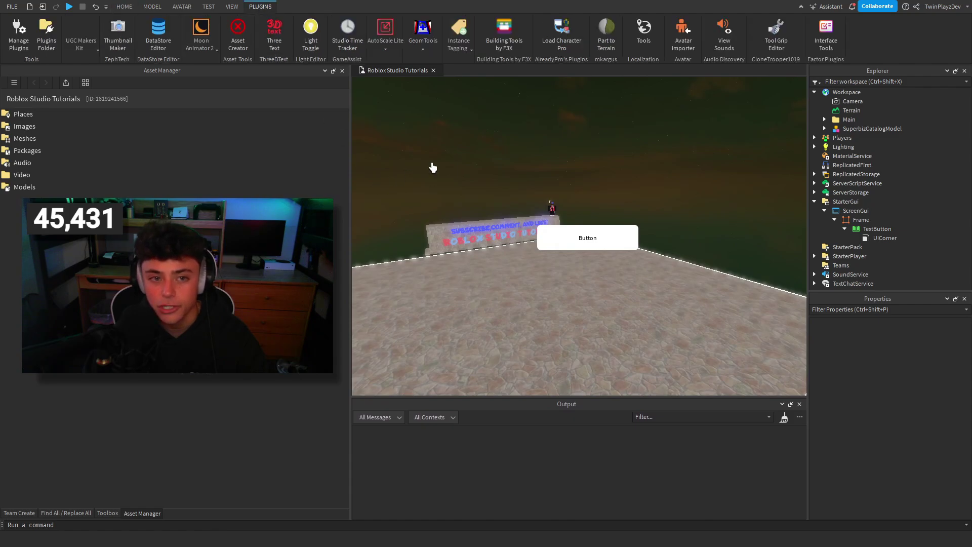
{"action": "right_click_drag", "start_coordinate": [420, 172], "coordinate": [402, 88]}
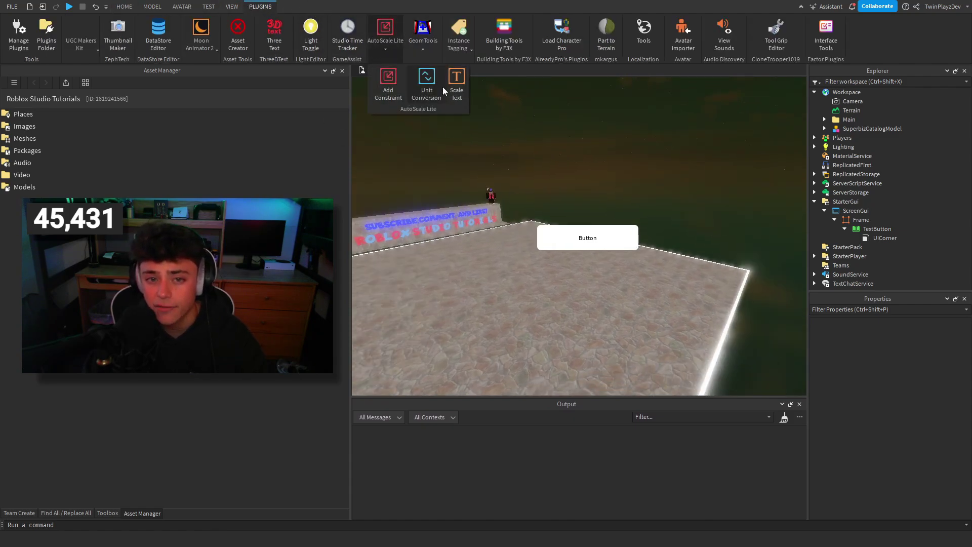
{"action": "right_click_drag", "start_coordinate": [603, 146], "coordinate": [628, 139]}
Select the TextButton and examine its Position and Size properties
{"action": "left_click", "coordinate": [868, 230]}
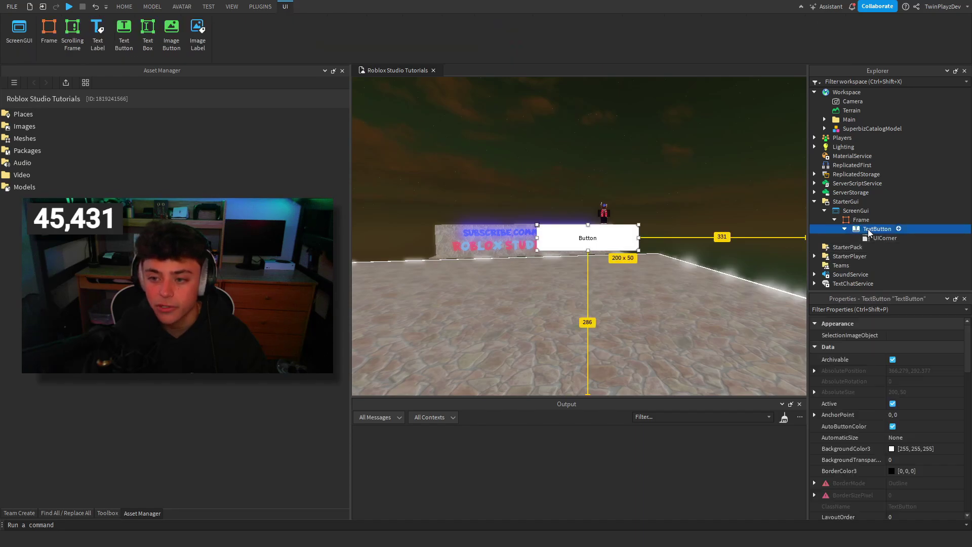
{"action": "scroll", "coordinate": [876, 424], "scroll_direction": "down", "scroll_amount": 5}
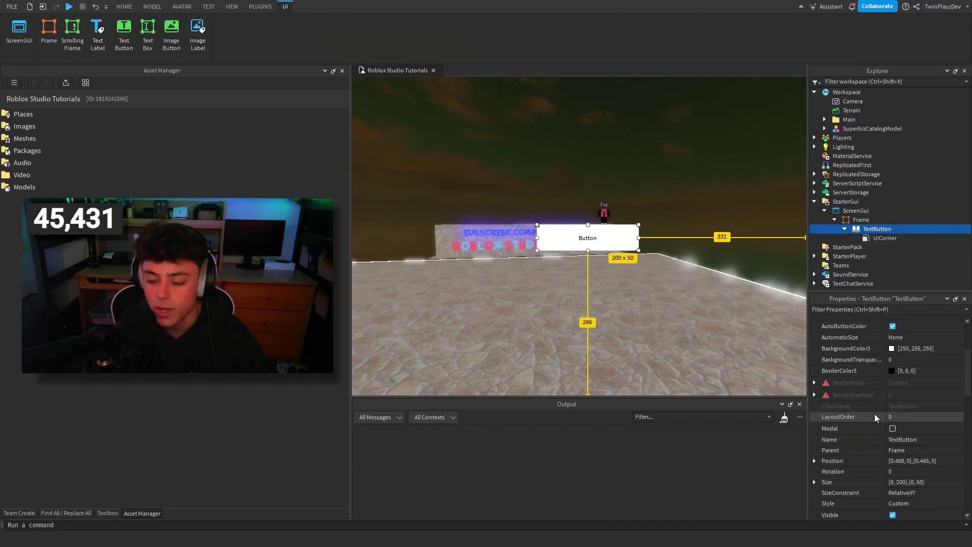
{"action": "left_click", "coordinate": [668, 190]}
{"action": "scroll", "coordinate": [668, 189], "scroll_direction": "down", "scroll_amount": 6}
{"action": "right_click_drag", "start_coordinate": [668, 190], "coordinate": [642, 228]}
{"action": "scroll", "coordinate": [641, 227], "scroll_direction": "up", "scroll_amount": 5}
{"action": "mouse_move", "coordinate": [677, 179]}
{"action": "right_mouse_down"}
{"action": "mouse_move", "coordinate": [651, 243]}
{"action": "mouse_move", "coordinate": [608, 256]}
{"action": "mouse_move", "coordinate": [673, 178]}
{"action": "right_mouse_up"}
{"action": "left_click", "coordinate": [876, 229]}
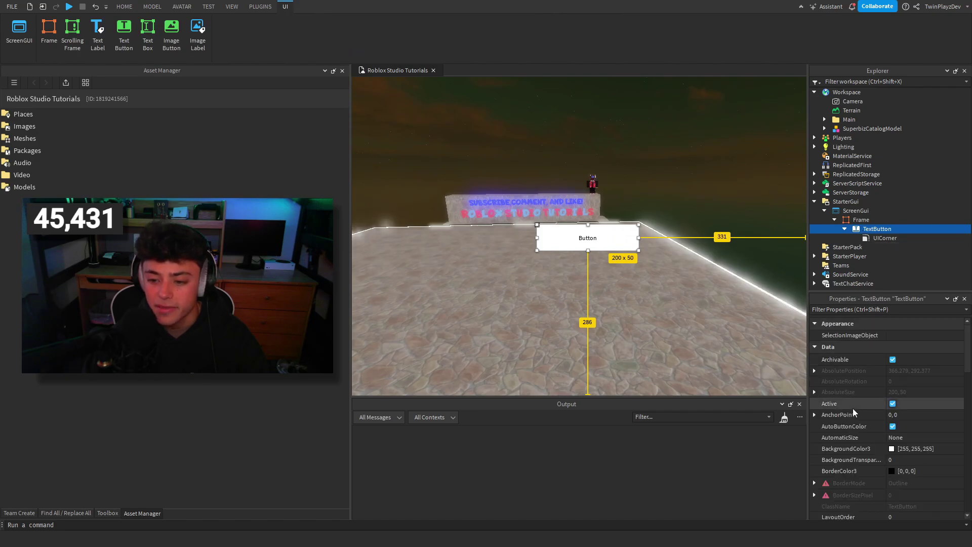
{"action": "scroll", "coordinate": [858, 443], "scroll_direction": "down", "scroll_amount": 5}
{"action": "scroll", "coordinate": [860, 434], "scroll_direction": "up", "scroll_amount": 1}
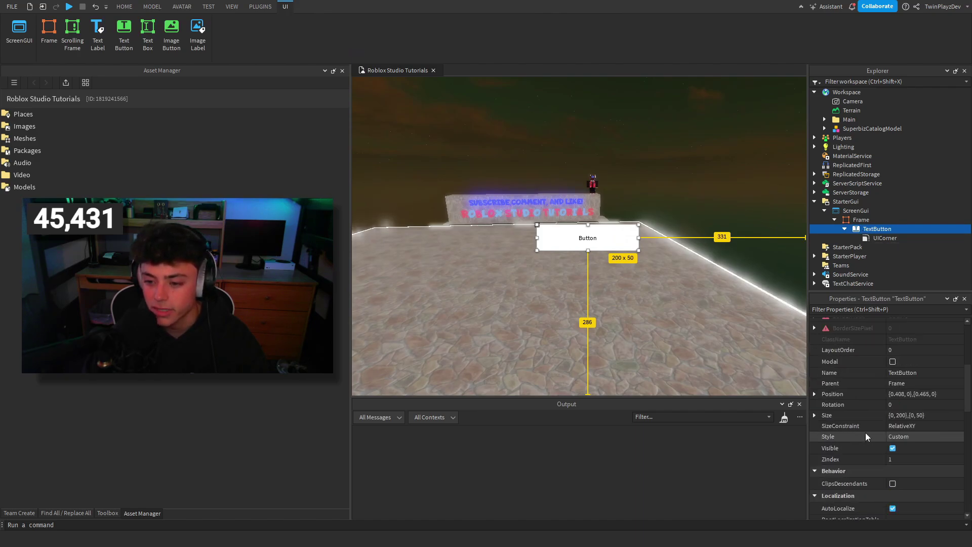
Try the RelativeXX size constraint on the TextButton while resizing the viewport, and set it back to RelativeXY
{"action": "left_click", "coordinate": [904, 427]}
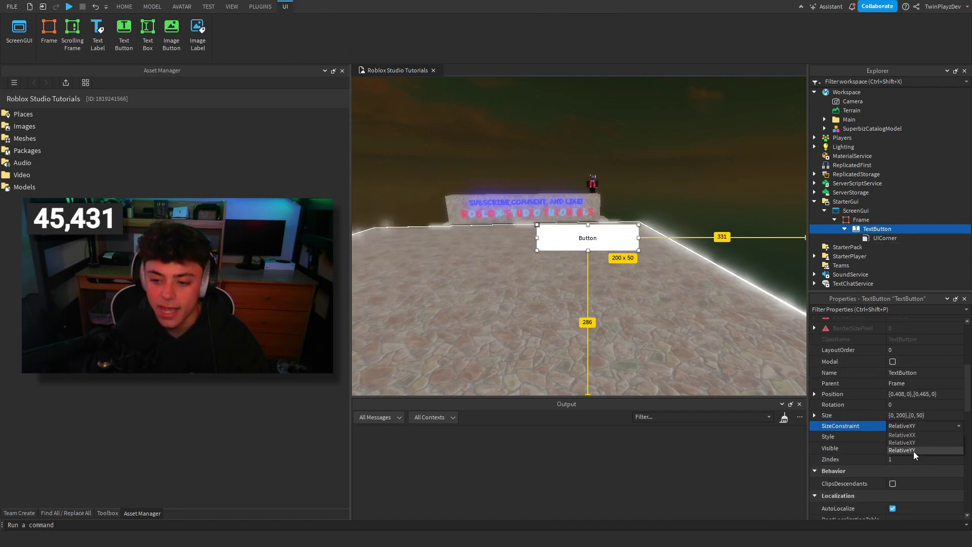
{"action": "left_click", "coordinate": [912, 437]}
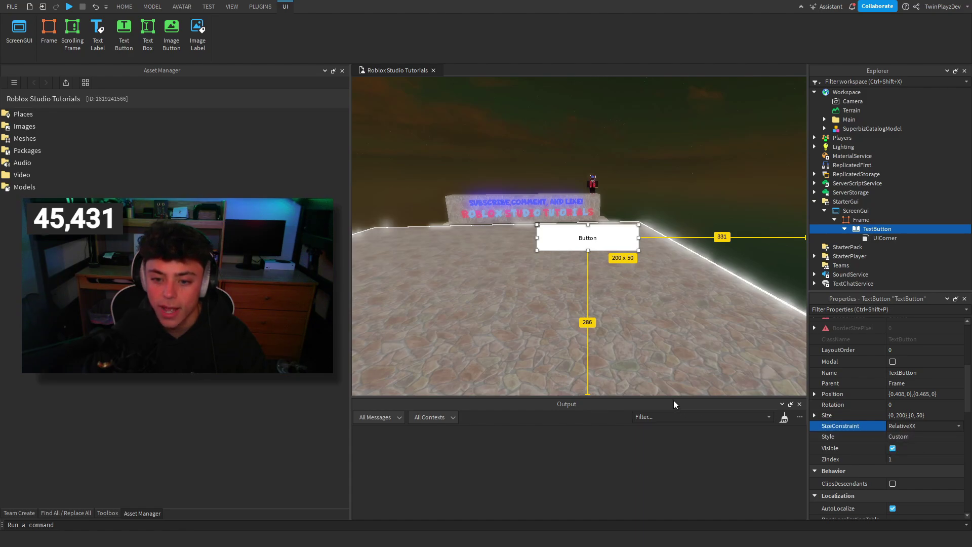
{"action": "left_click_drag", "start_coordinate": [673, 396], "coordinate": [632, 406]}
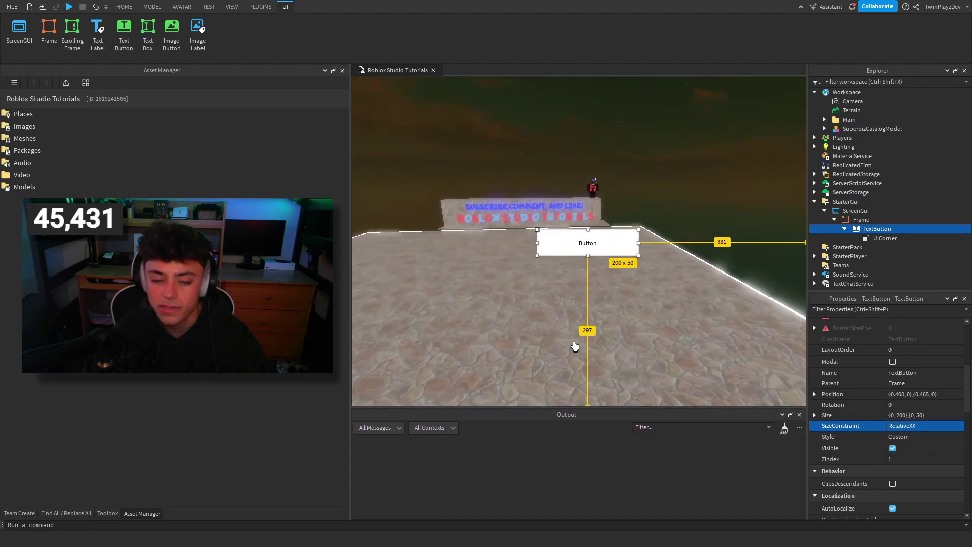
{"action": "mouse_move", "coordinate": [351, 232]}
{"action": "left_mouse_down"}
{"action": "mouse_move", "coordinate": [651, 233]}
{"action": "mouse_move", "coordinate": [365, 235]}
{"action": "left_mouse_up"}
{"action": "left_click", "coordinate": [903, 426]}
{"action": "left_click", "coordinate": [919, 442]}
Add a UIAspectRatioConstraint to the TextButton using AutoScale Lite's Add Constraint
{"action": "left_click", "coordinate": [727, 204]}
{"action": "right_click_drag", "start_coordinate": [727, 204], "coordinate": [733, 202]}
{"action": "key", "text": "s"}
{"action": "key", "text": "w"}
{"action": "left_click", "coordinate": [867, 231]}
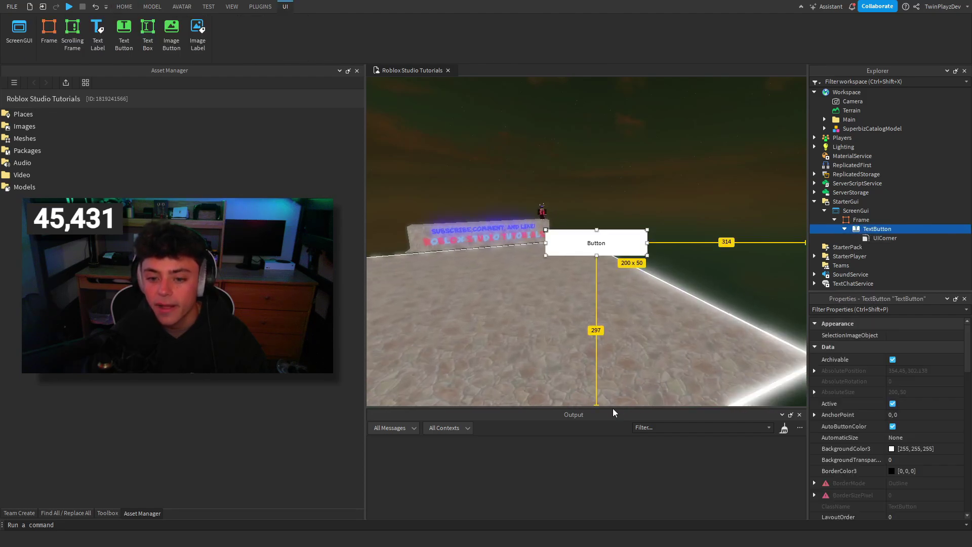
{"action": "left_click_drag", "start_coordinate": [612, 408], "coordinate": [612, 393]}
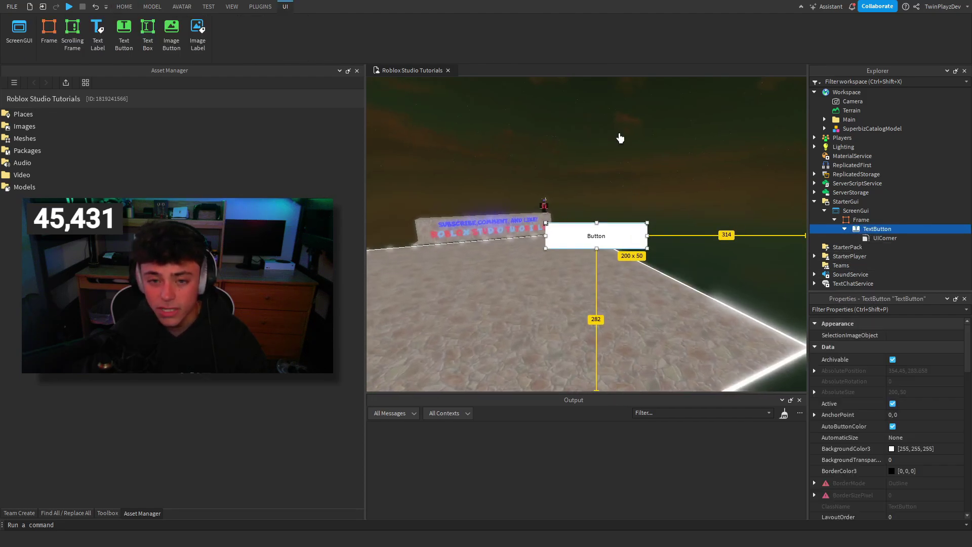
{"action": "left_click", "coordinate": [260, 7]}
{"action": "left_click", "coordinate": [388, 81]}
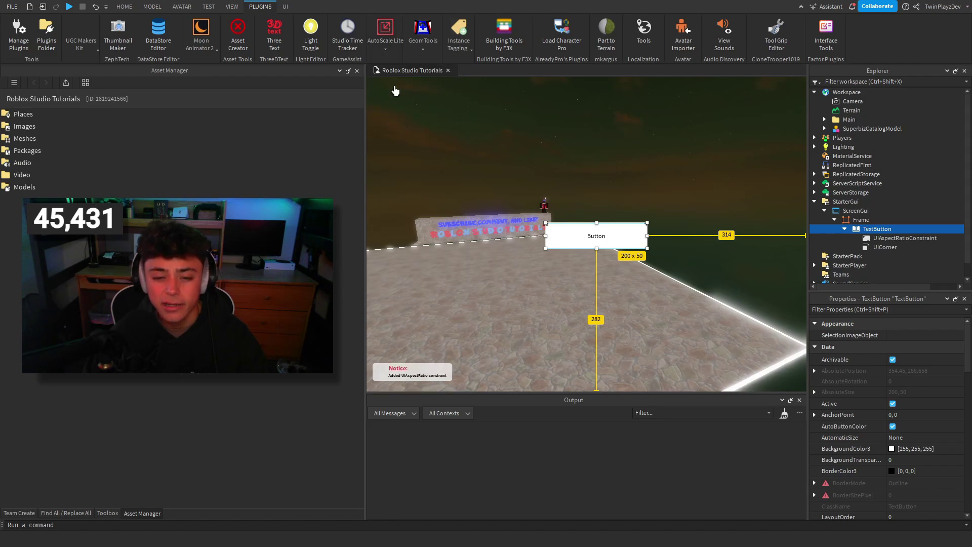
Resize the viewport to check the constrained button and delete the UIAspectRatioConstraint from the TextButton
{"action": "left_click", "coordinate": [648, 160]}
{"action": "right_click_drag", "start_coordinate": [660, 165], "coordinate": [607, 380]}
{"action": "mouse_move", "coordinate": [612, 393]}
{"action": "left_mouse_down"}
{"action": "mouse_move", "coordinate": [602, 214]}
{"action": "mouse_move", "coordinate": [615, 404]}
{"action": "mouse_move", "coordinate": [620, 391]}
{"action": "left_mouse_up"}
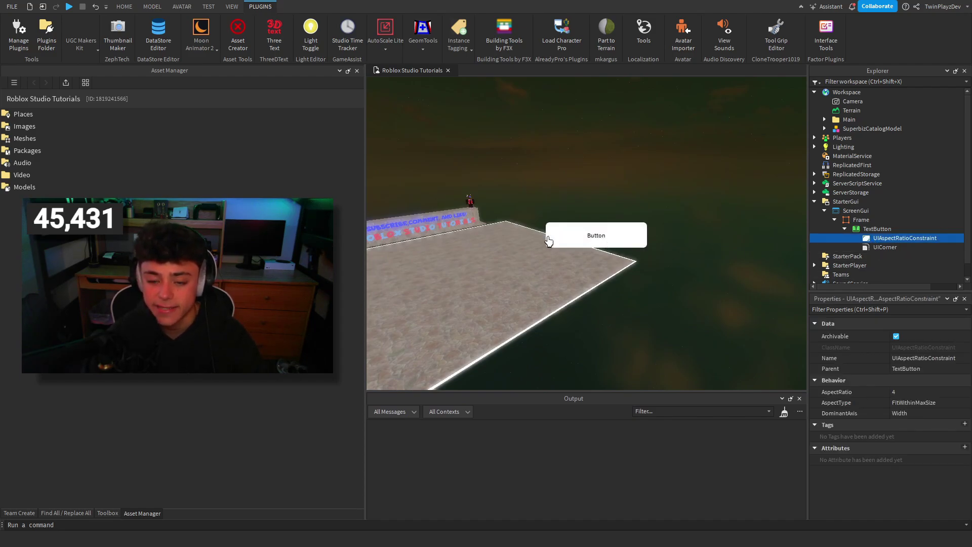
{"action": "key", "text": "Delete"}
Select the full-screen Frame and open AutoScale Lite's Unit Conversion options
{"action": "left_click", "coordinate": [863, 229]}
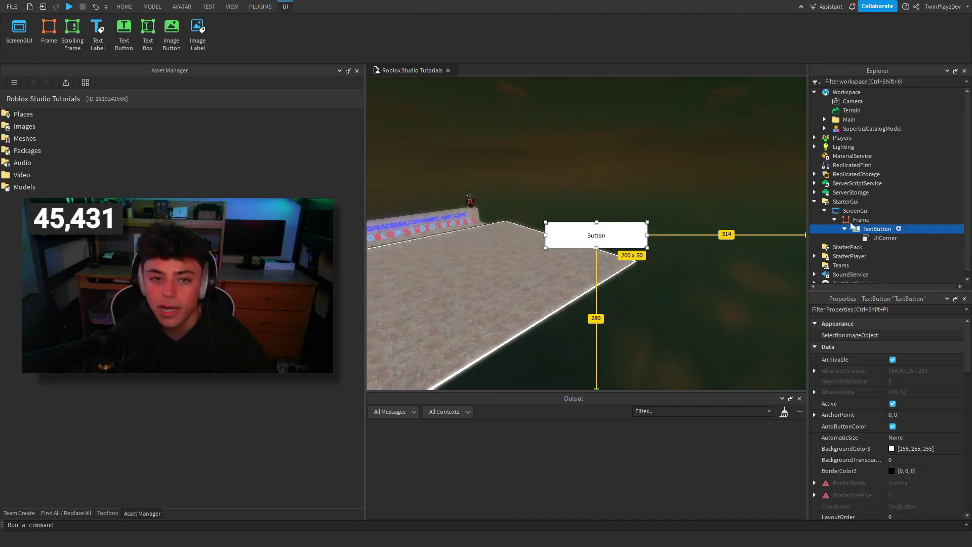
{"action": "left_click", "coordinate": [789, 253]}
{"action": "left_click", "coordinate": [868, 218]}
{"action": "left_click", "coordinate": [260, 6]}
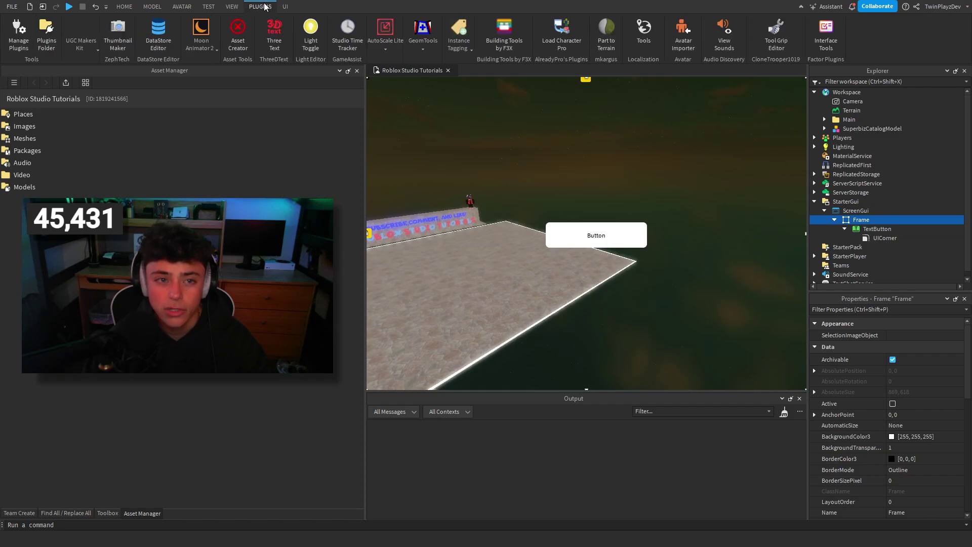
{"action": "left_click", "coordinate": [426, 83]}
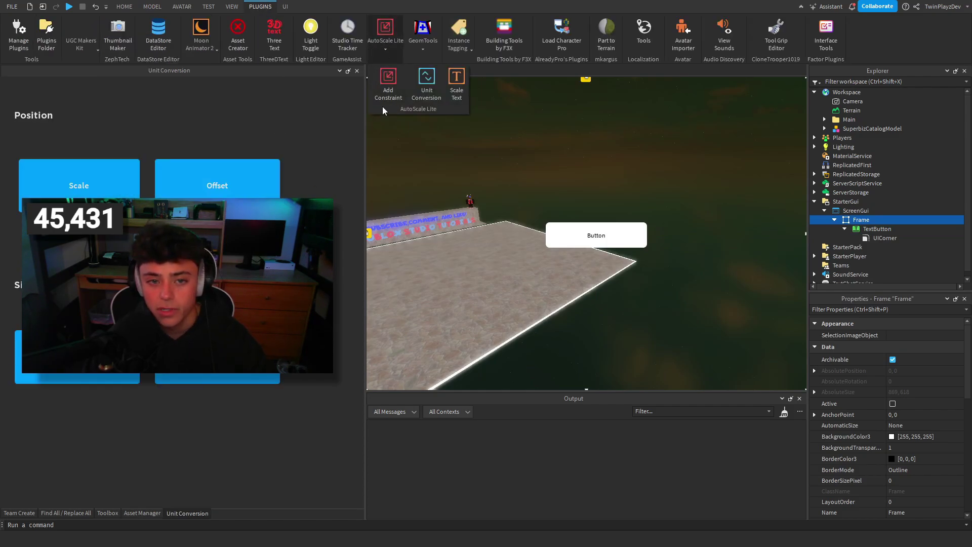
Try an AutoScale Lite aspect ratio constraint on the Frame and resize the viewport to check its effect
{"action": "left_click", "coordinate": [386, 94]}
{"action": "left_click", "coordinate": [726, 263]}
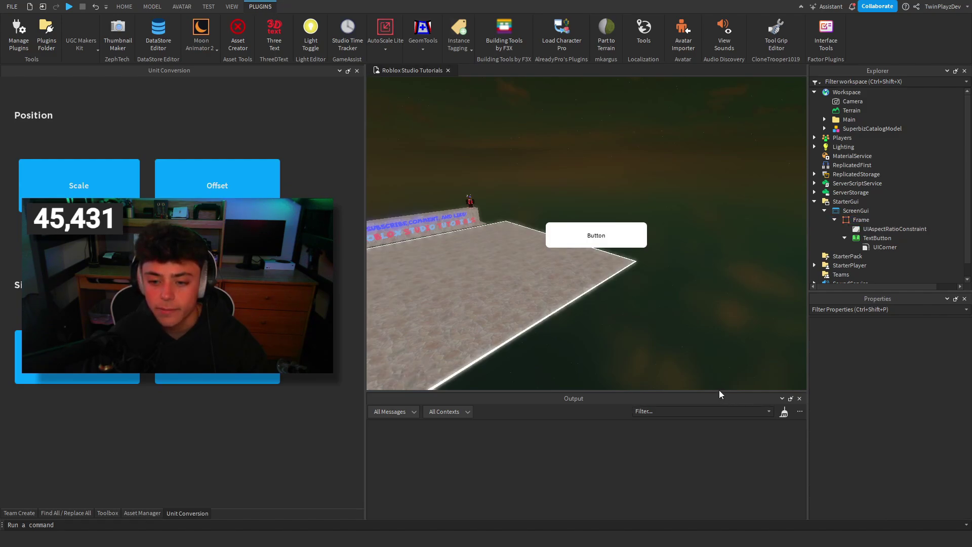
{"action": "left_click_drag", "start_coordinate": [721, 393], "coordinate": [666, 196]}
{"action": "left_click", "coordinate": [864, 221]}
{"action": "left_click_drag", "start_coordinate": [670, 228], "coordinate": [659, 391]}
Delete the UIAspectRatioConstraint from the Frame
{"action": "left_click", "coordinate": [857, 230]}
{"action": "key", "text": "Delete"}
{"action": "left_click", "coordinate": [854, 221]}
{"action": "left_click", "coordinate": [699, 188]}
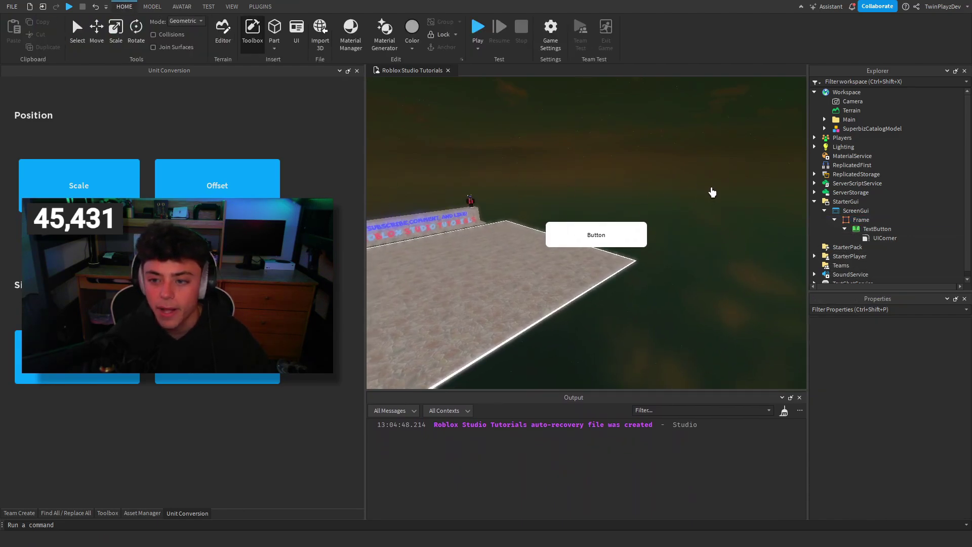
Select the TextButton and its parent Frame in turn to compare their bounds in the viewport
{"action": "left_click", "coordinate": [874, 228]}
{"action": "right_click_drag", "start_coordinate": [694, 175], "coordinate": [745, 139]}
{"action": "left_click", "coordinate": [745, 138]}
{"action": "left_click", "coordinate": [859, 220]}
{"action": "mouse_move", "coordinate": [701, 390]}
{"action": "left_mouse_down"}
{"action": "mouse_move", "coordinate": [704, 267]}
{"action": "mouse_move", "coordinate": [717, 435]}
{"action": "mouse_move", "coordinate": [718, 395]}
{"action": "left_mouse_up"}
{"action": "left_click", "coordinate": [878, 229]}
{"action": "right_click_drag", "start_coordinate": [635, 129], "coordinate": [789, 226]}
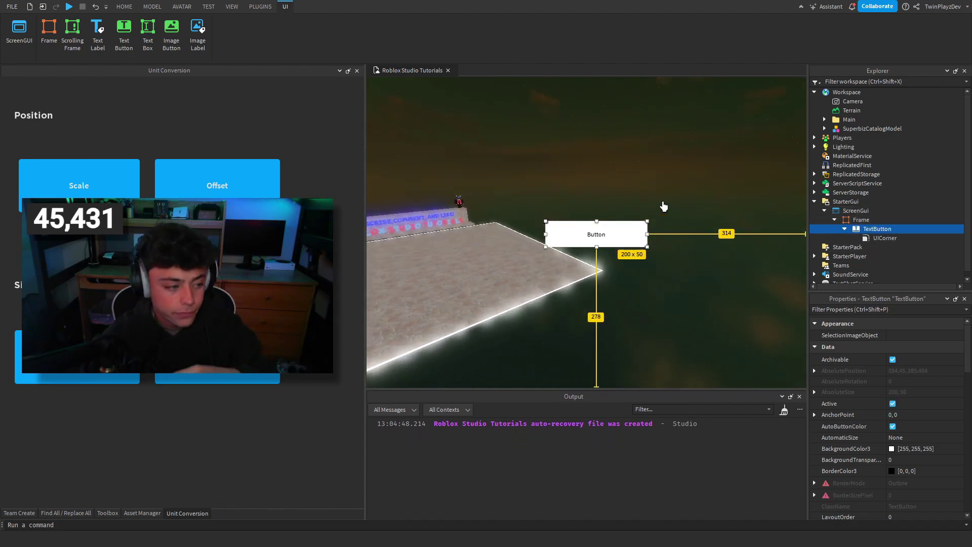
{"action": "left_click", "coordinate": [598, 171]}
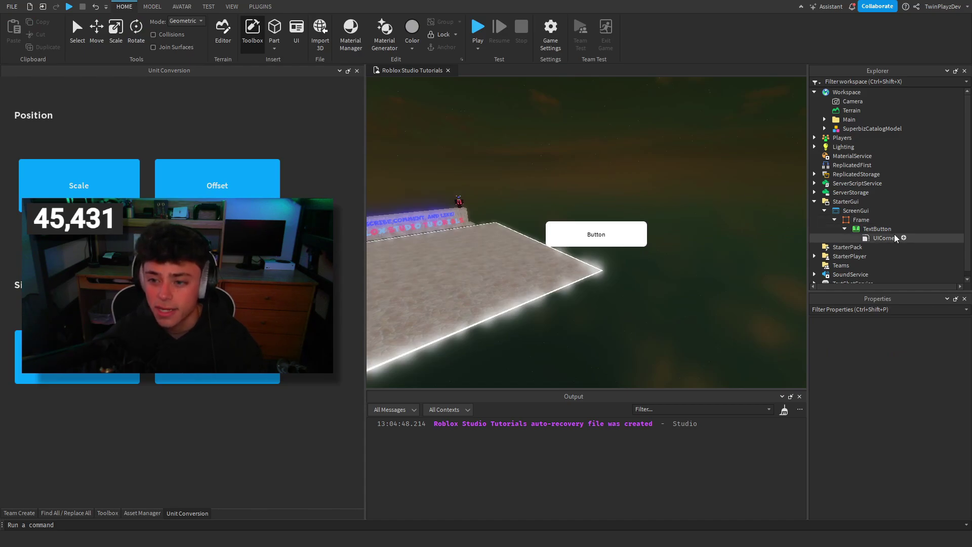
{"action": "left_click", "coordinate": [866, 229]}
{"action": "left_click", "coordinate": [853, 221]}
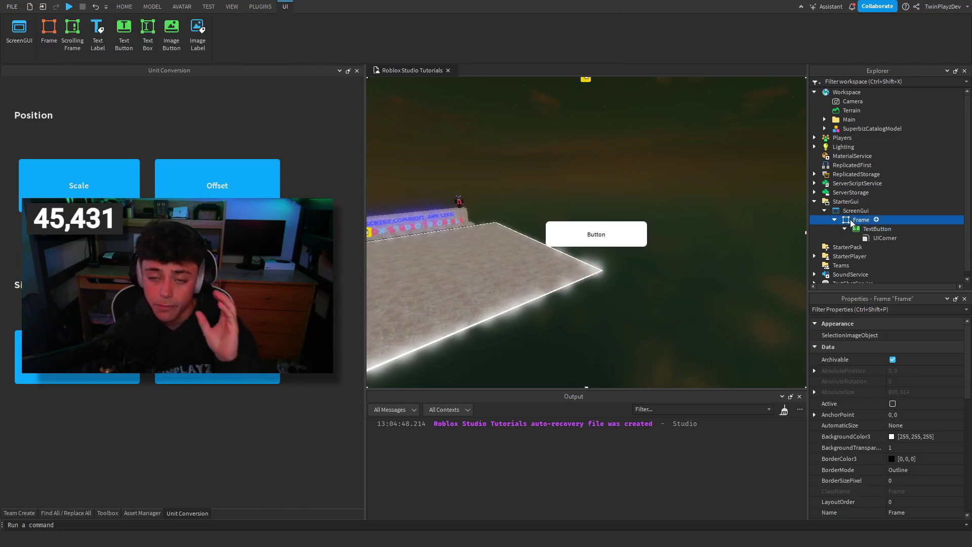
Apply AutoScale Lite's Scale Text to the TextButton and examine the UITextSizeConstraint while resizing the viewport
{"action": "left_click", "coordinate": [860, 231]}
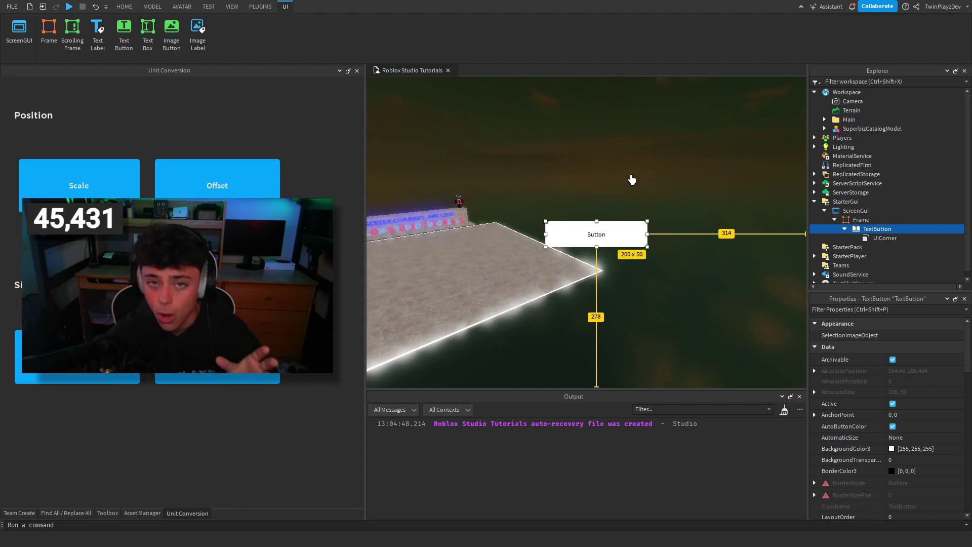
{"action": "left_click", "coordinate": [261, 6]}
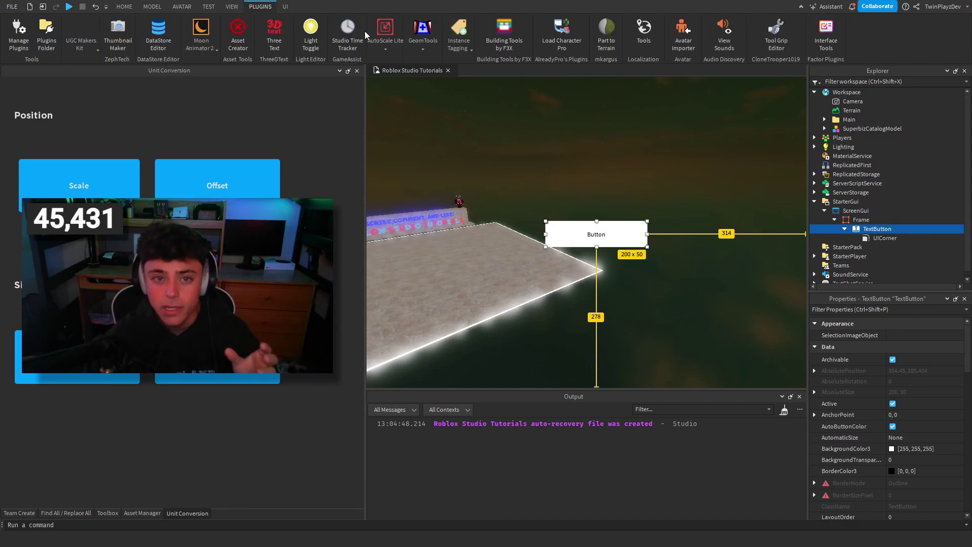
{"action": "left_click", "coordinate": [386, 50]}
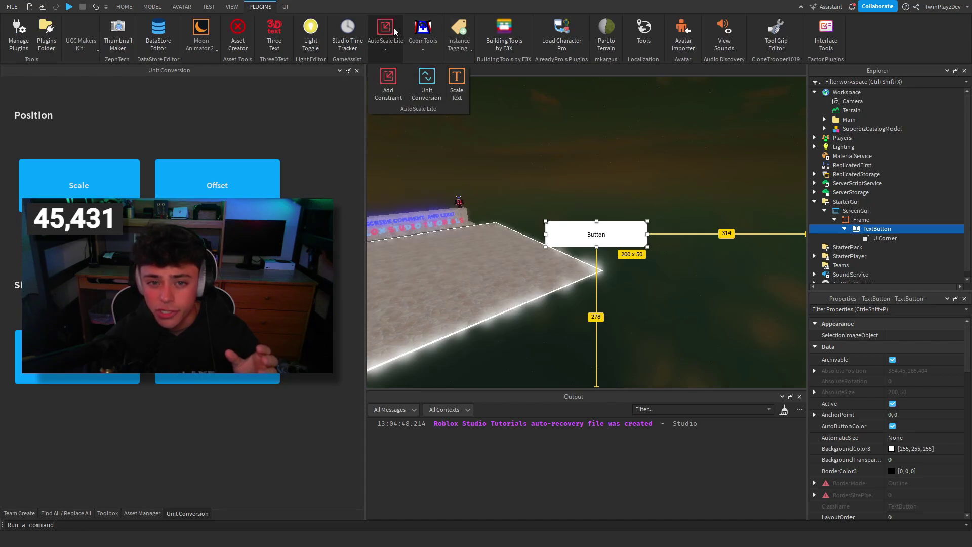
{"action": "left_click", "coordinate": [458, 86]}
{"action": "left_click", "coordinate": [874, 248]}
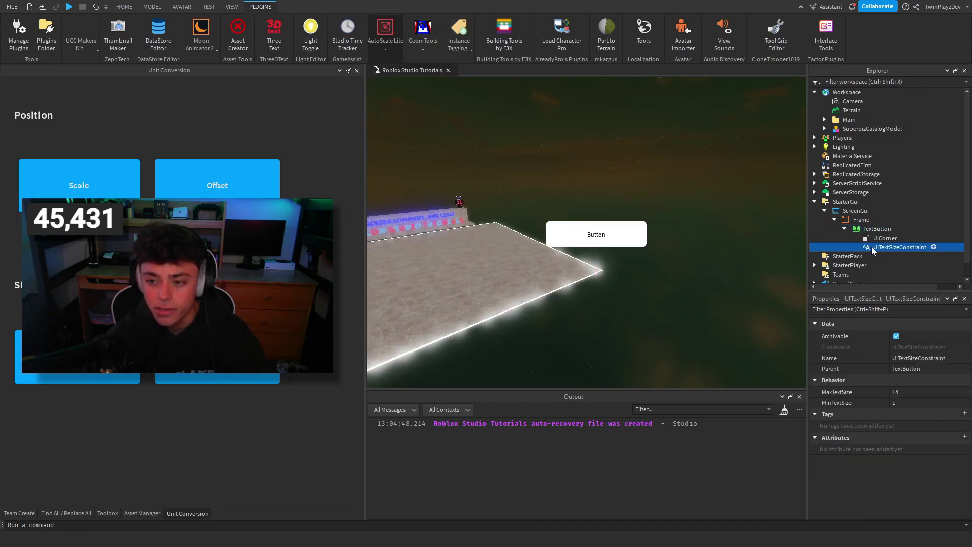
{"action": "mouse_move", "coordinate": [669, 389]}
{"action": "left_mouse_down"}
{"action": "mouse_move", "coordinate": [669, 218]}
{"action": "mouse_move", "coordinate": [669, 397]}
{"action": "mouse_move", "coordinate": [669, 378]}
{"action": "left_mouse_up"}
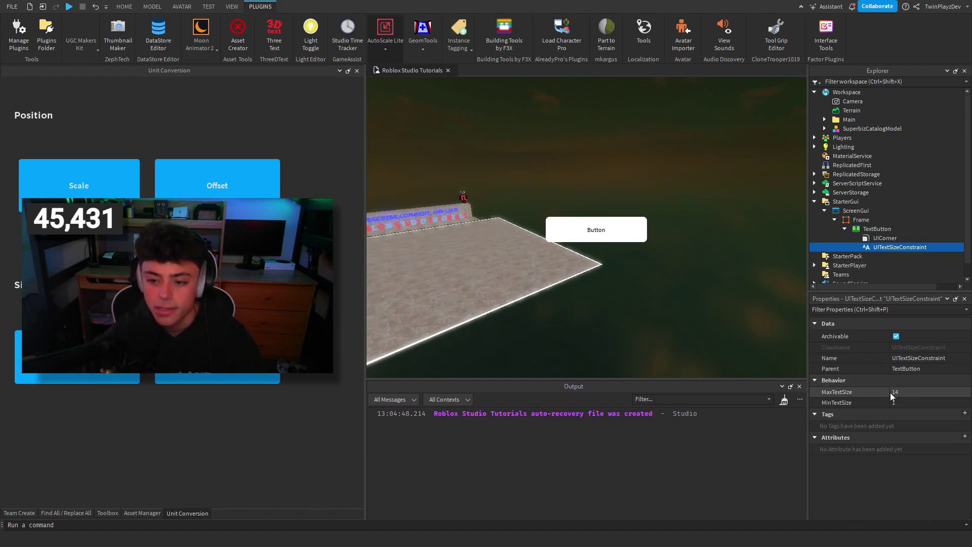
Delete the UITextSizeConstraint and revert the TextButton's text scaling
{"action": "key", "text": "Delete"}
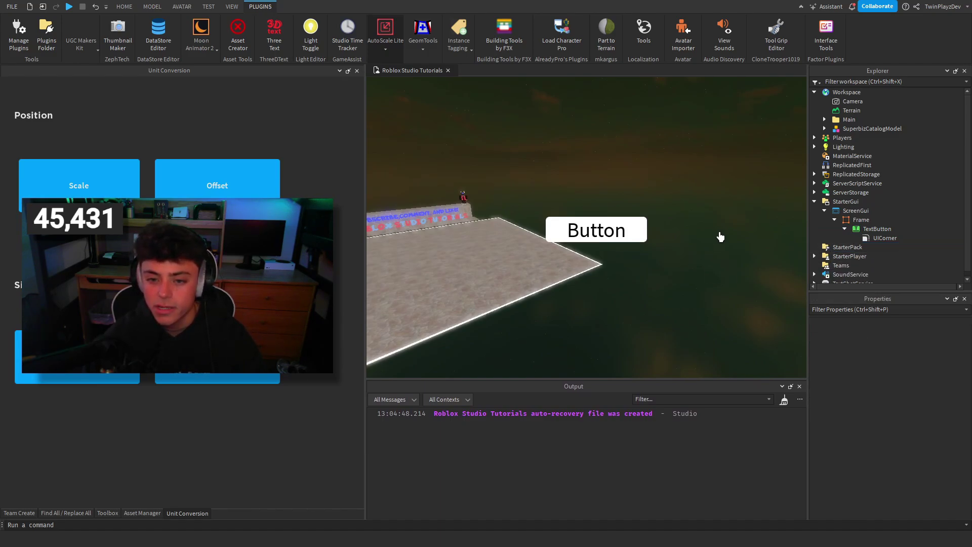
{"action": "left_click", "coordinate": [875, 237]}
{"action": "left_click", "coordinate": [702, 185]}
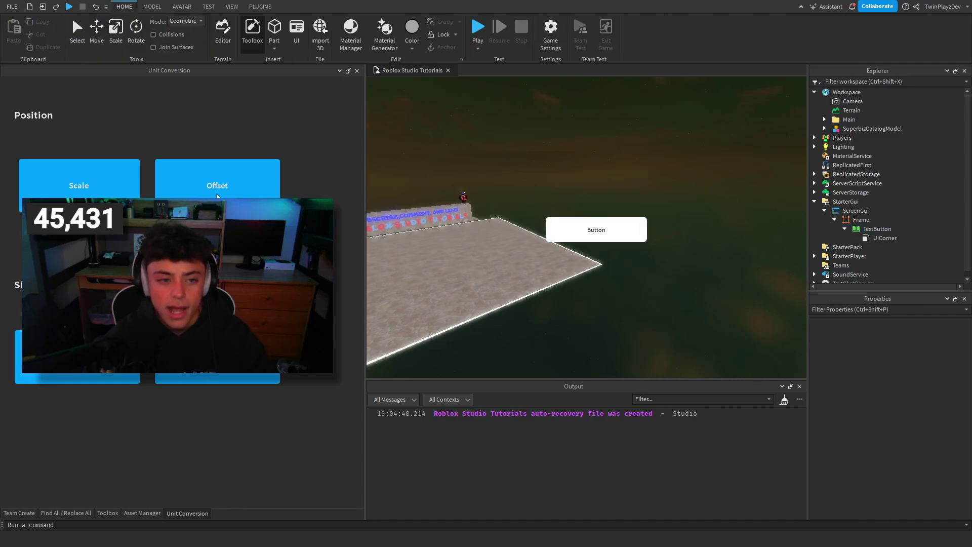
Convert the TextButton's position to Offset, and undock and redock the Unit Conversion panel beside the viewport
{"action": "left_click", "coordinate": [885, 228]}
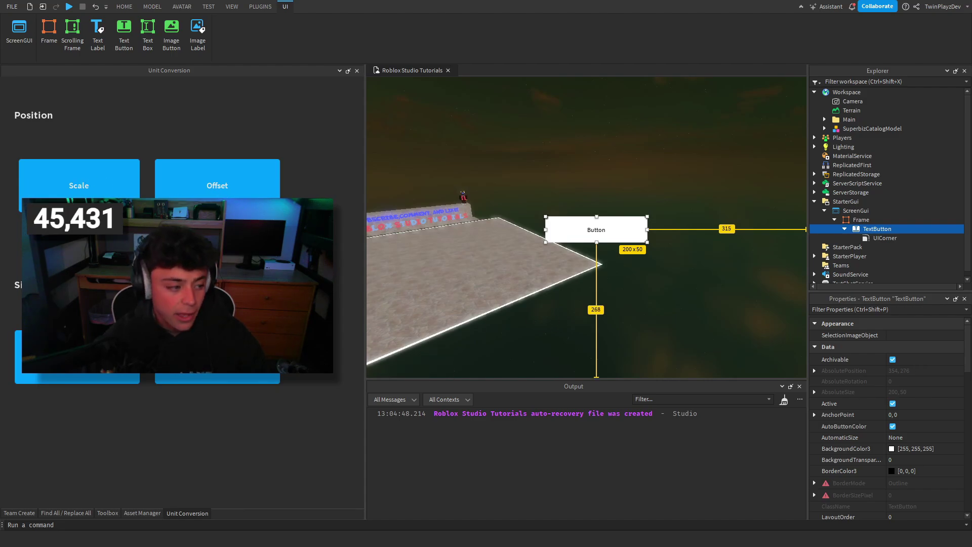
{"action": "left_click_drag", "start_coordinate": [169, 77], "coordinate": [652, 80]}
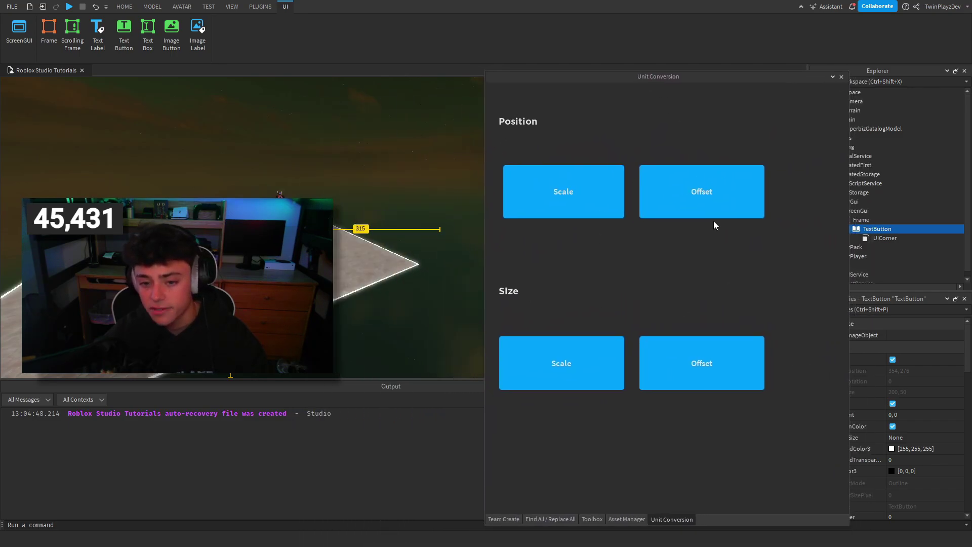
{"action": "left_click_drag", "start_coordinate": [660, 77], "coordinate": [365, 225]}
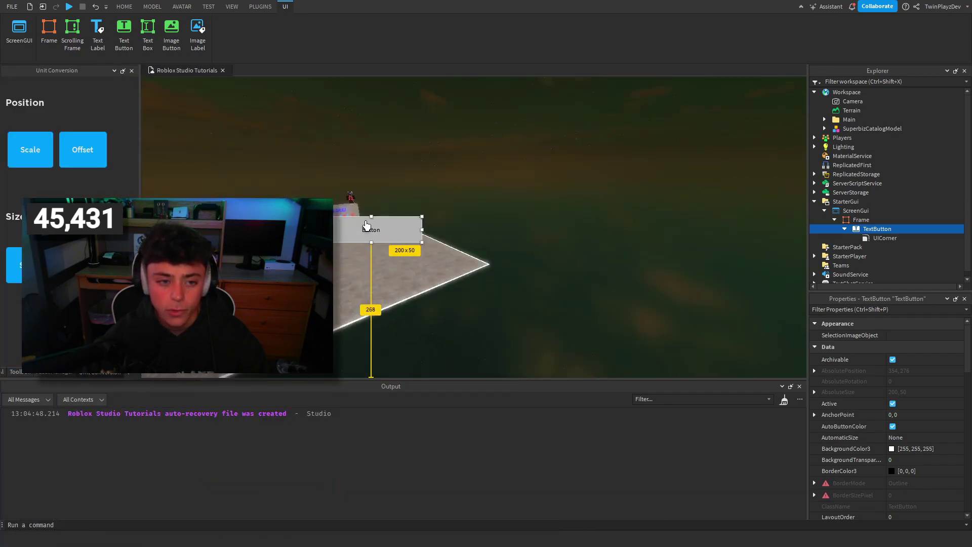
{"action": "left_click_drag", "start_coordinate": [140, 253], "coordinate": [320, 283]}
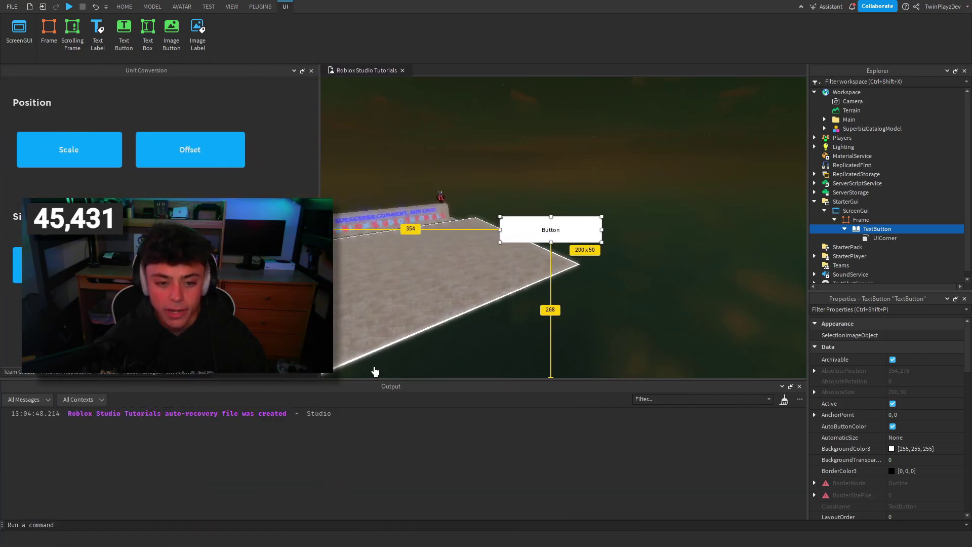
{"action": "left_click_drag", "start_coordinate": [176, 80], "coordinate": [366, 225]}
{"action": "left_click_drag", "start_coordinate": [417, 392], "coordinate": [560, 330]}
{"action": "left_click", "coordinate": [661, 145]}
{"action": "left_click_drag", "start_coordinate": [320, 135], "coordinate": [357, 135]}
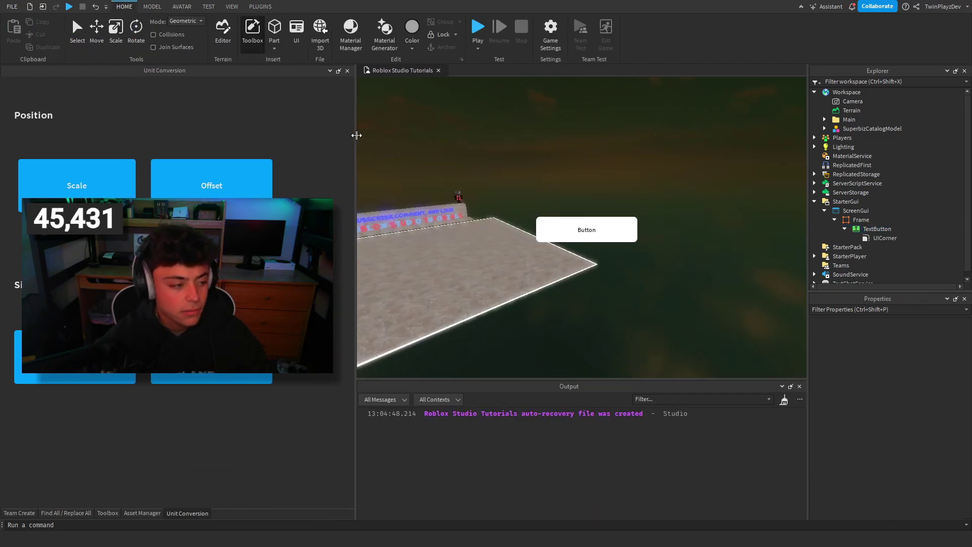
Convert the TextButton's size to Offset and resize the viewport in both directions to check how the button responds
{"action": "left_click_drag", "start_coordinate": [647, 379], "coordinate": [646, 413]}
{"action": "left_click", "coordinate": [878, 229]}
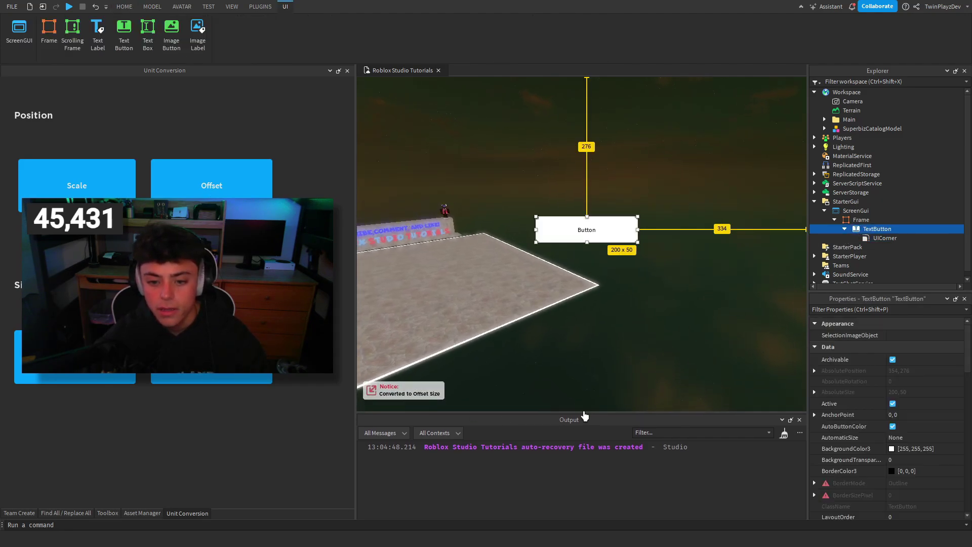
{"action": "left_click", "coordinate": [586, 414]}
{"action": "left_click_drag", "start_coordinate": [581, 412], "coordinate": [660, 398]}
{"action": "left_click_drag", "start_coordinate": [809, 244], "coordinate": [839, 235]}
Convert the TextButton's position to Offset and its size to Scale
{"action": "left_click", "coordinate": [881, 233]}
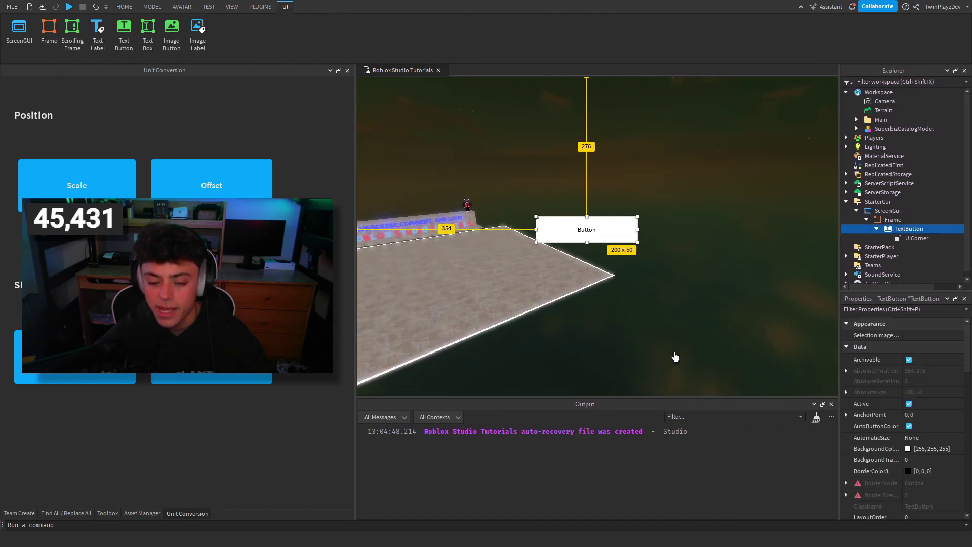
{"action": "mouse_move", "coordinate": [588, 395]}
{"action": "left_mouse_down"}
{"action": "mouse_move", "coordinate": [577, 332]}
{"action": "mouse_move", "coordinate": [586, 378]}
{"action": "left_mouse_up"}
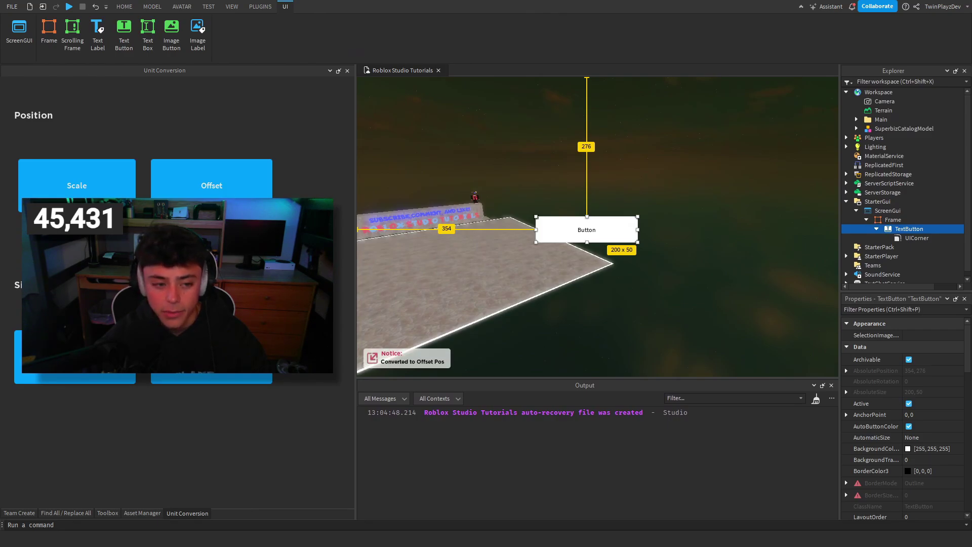
{"action": "left_click", "coordinate": [75, 357]}
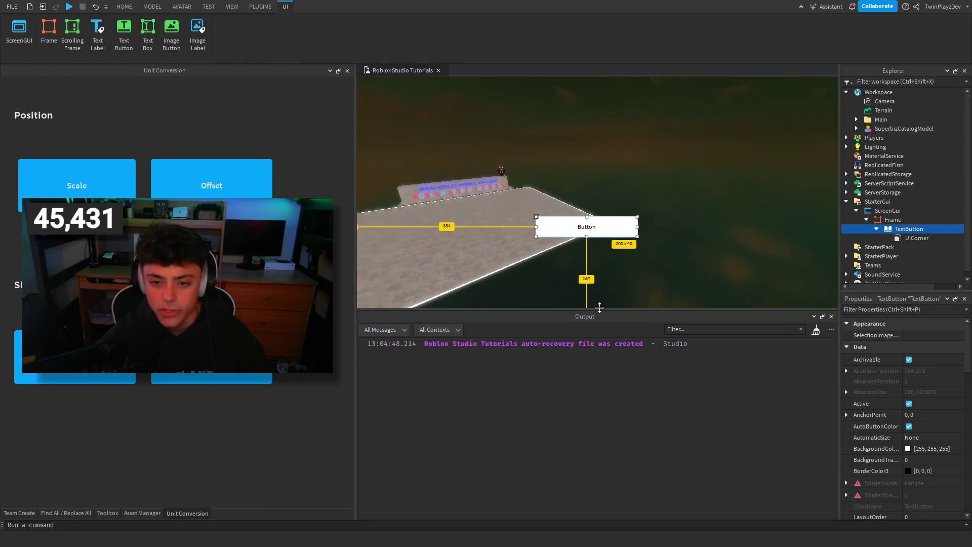